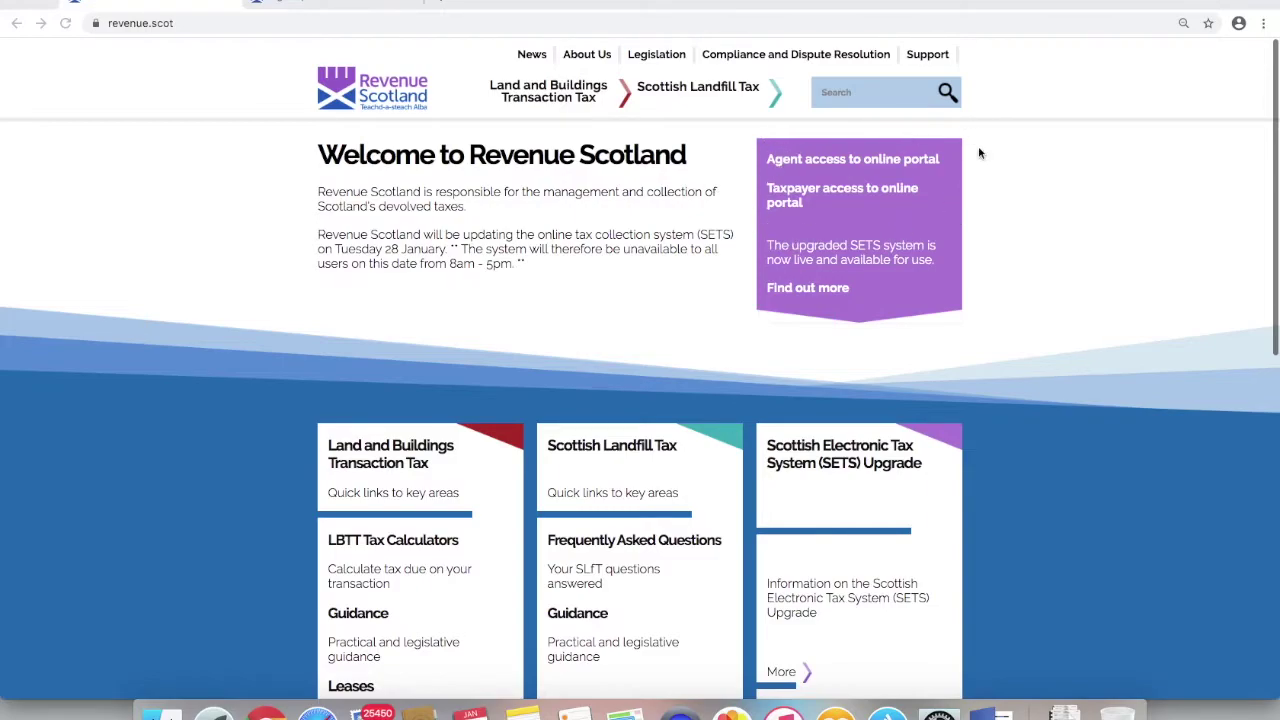
- Sign in via 'Agent access to online portal' with the account's username and password
{"action": "left_click", "coordinate": [770, 162]}
{"action": "type", "text": "EWANL"}
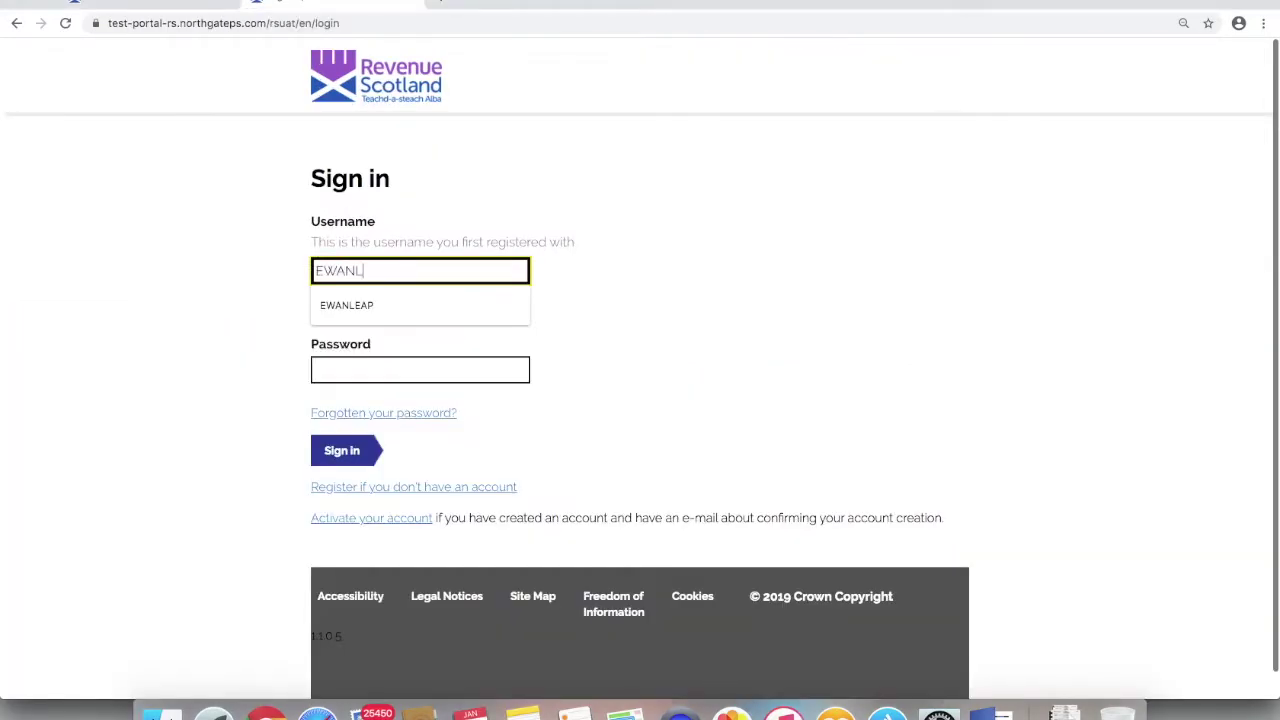
{"action": "type", "text": "EAPO"}
{"action": "key", "text": "Tab"}
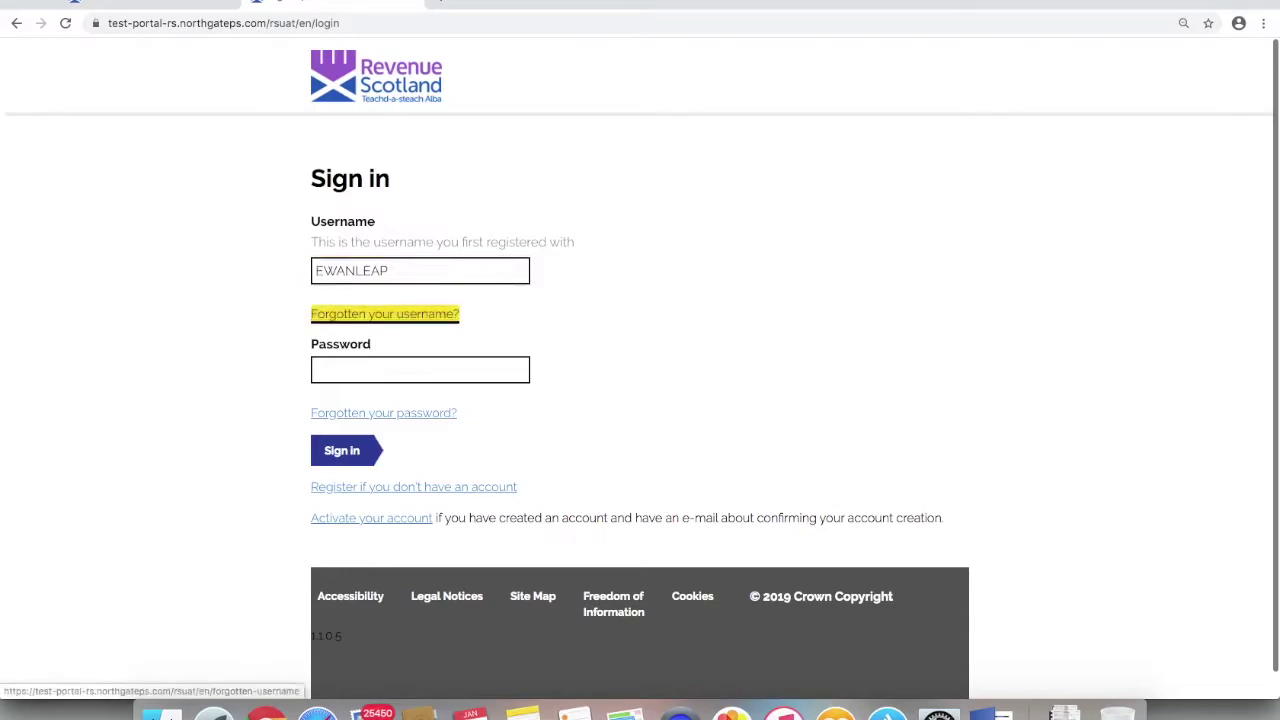
{"action": "key", "text": "Tab"}
{"action": "type", "text": "p"}
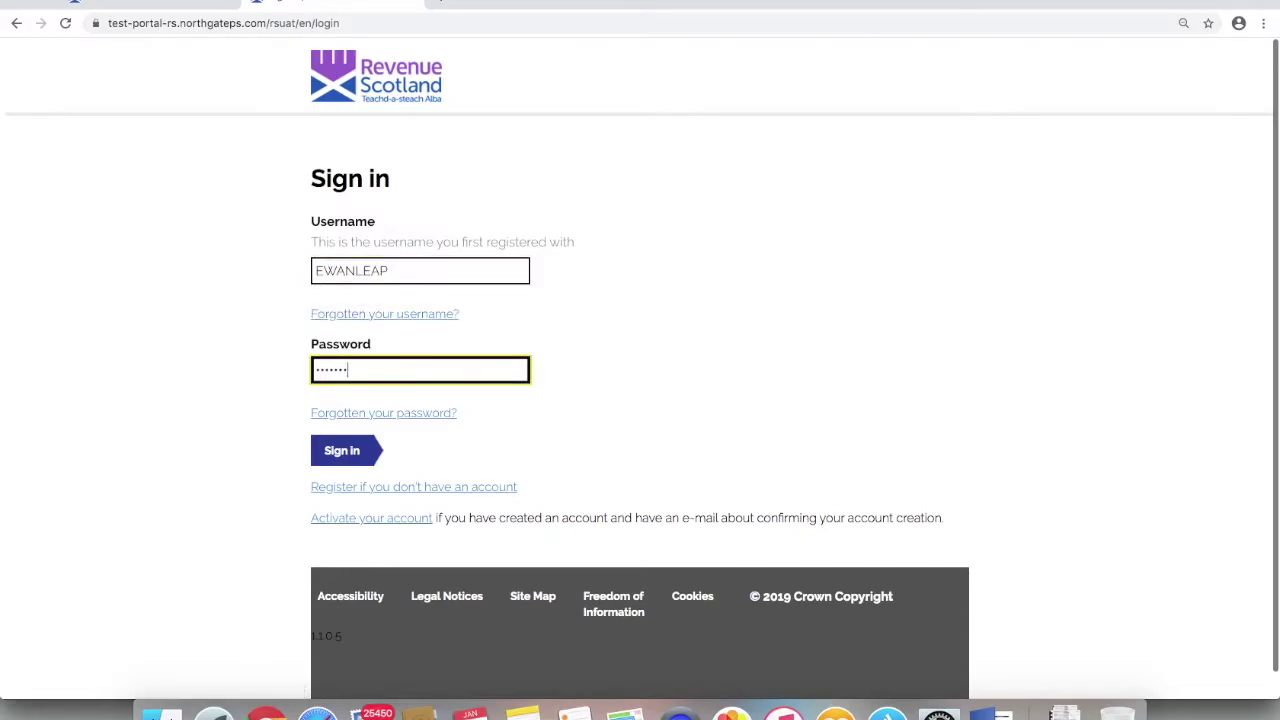
{"action": "type", "text": "1"}
{"action": "key", "text": "Tab"}
{"action": "key", "text": "Tab"}
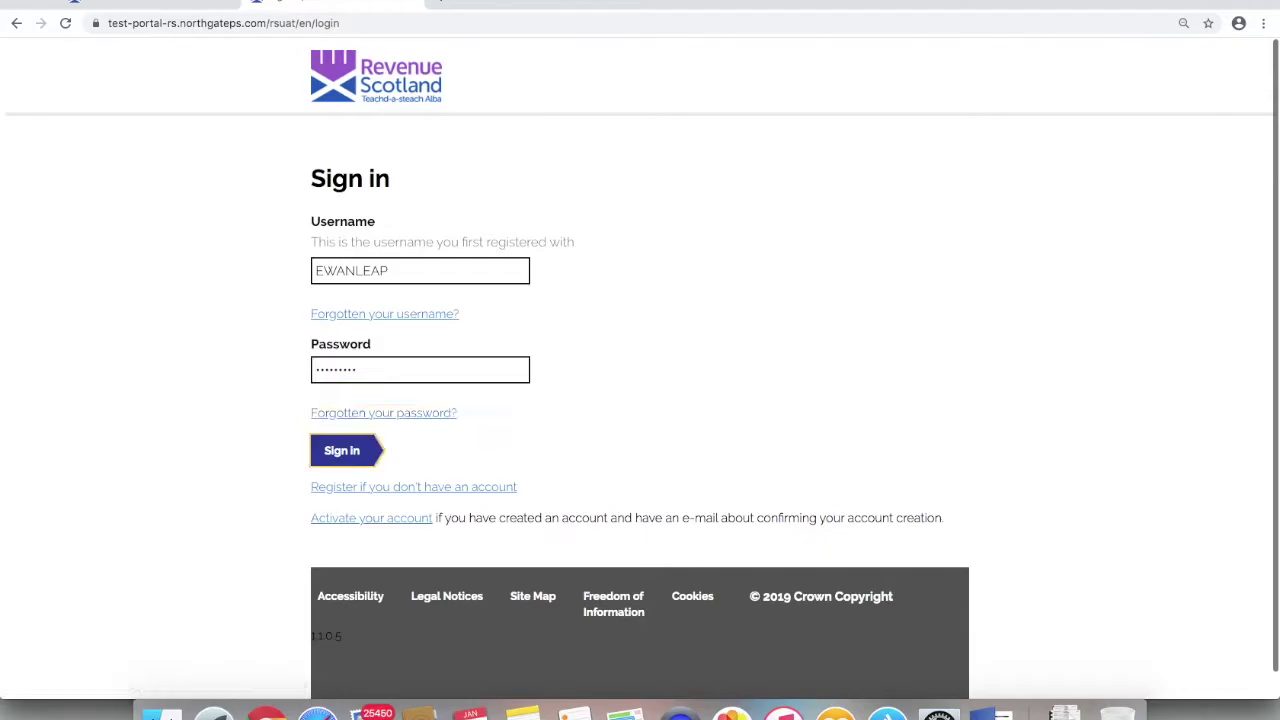
{"action": "key", "text": "Return"}
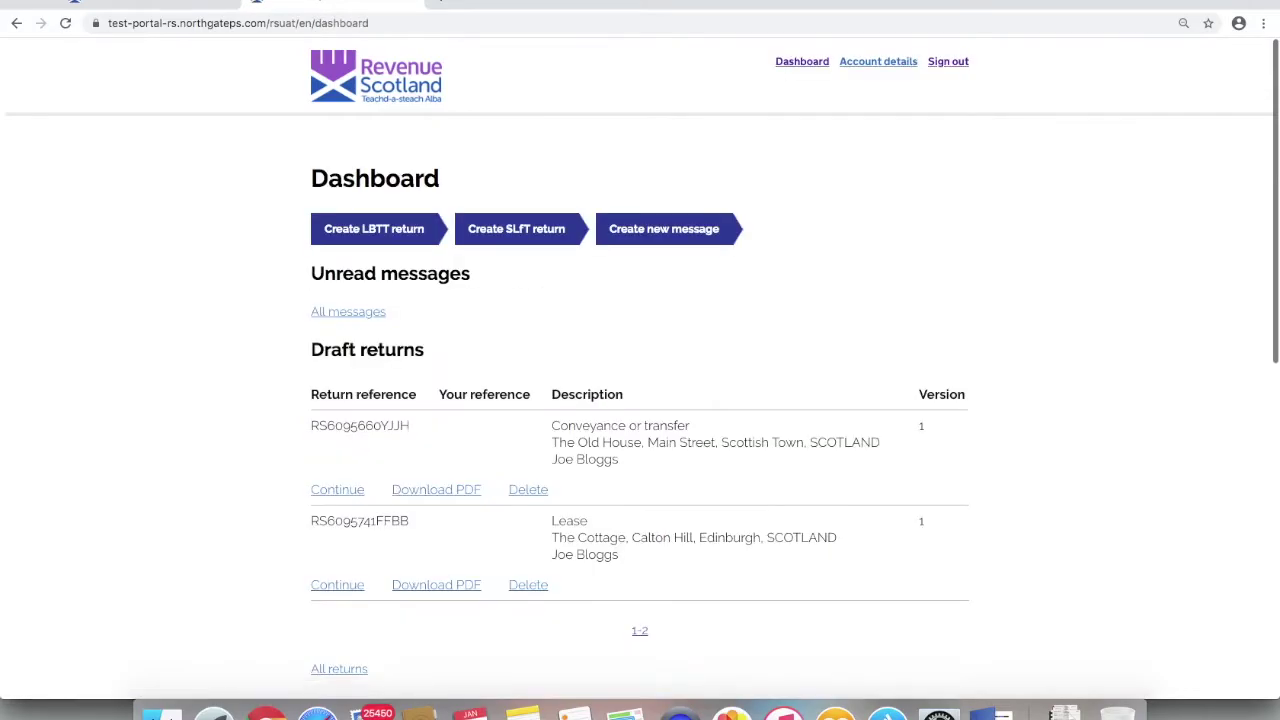
{"action": "scroll", "coordinate": [188, 331], "scroll_direction": "down", "scroll_amount": 2}
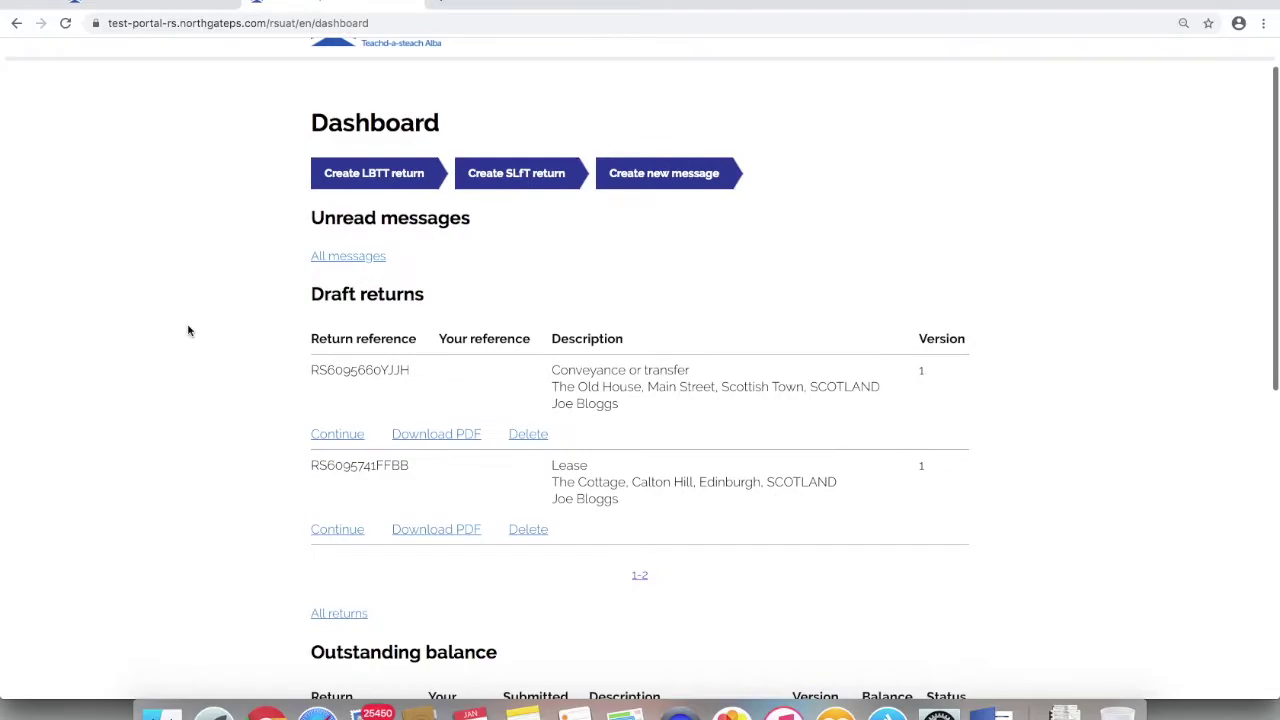
{"action": "scroll", "coordinate": [188, 331], "scroll_direction": "down", "scroll_amount": 4}
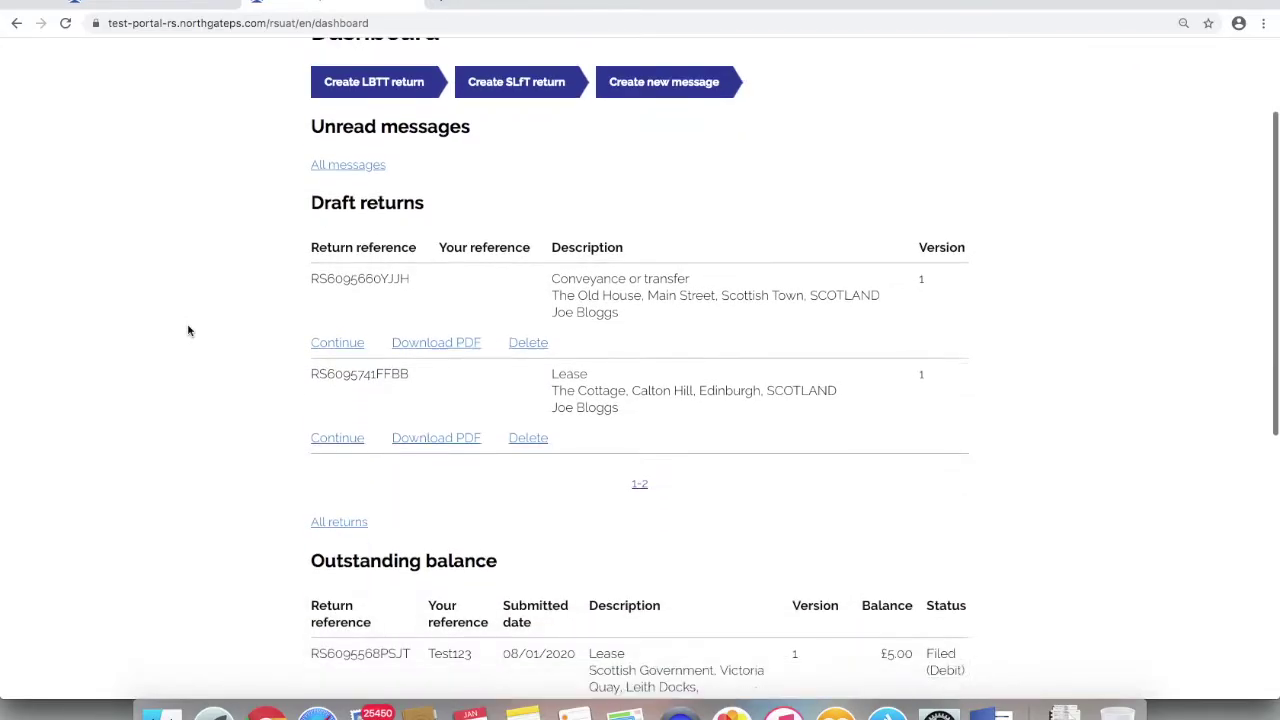
{"action": "scroll", "coordinate": [188, 331], "scroll_direction": "down", "scroll_amount": 7}
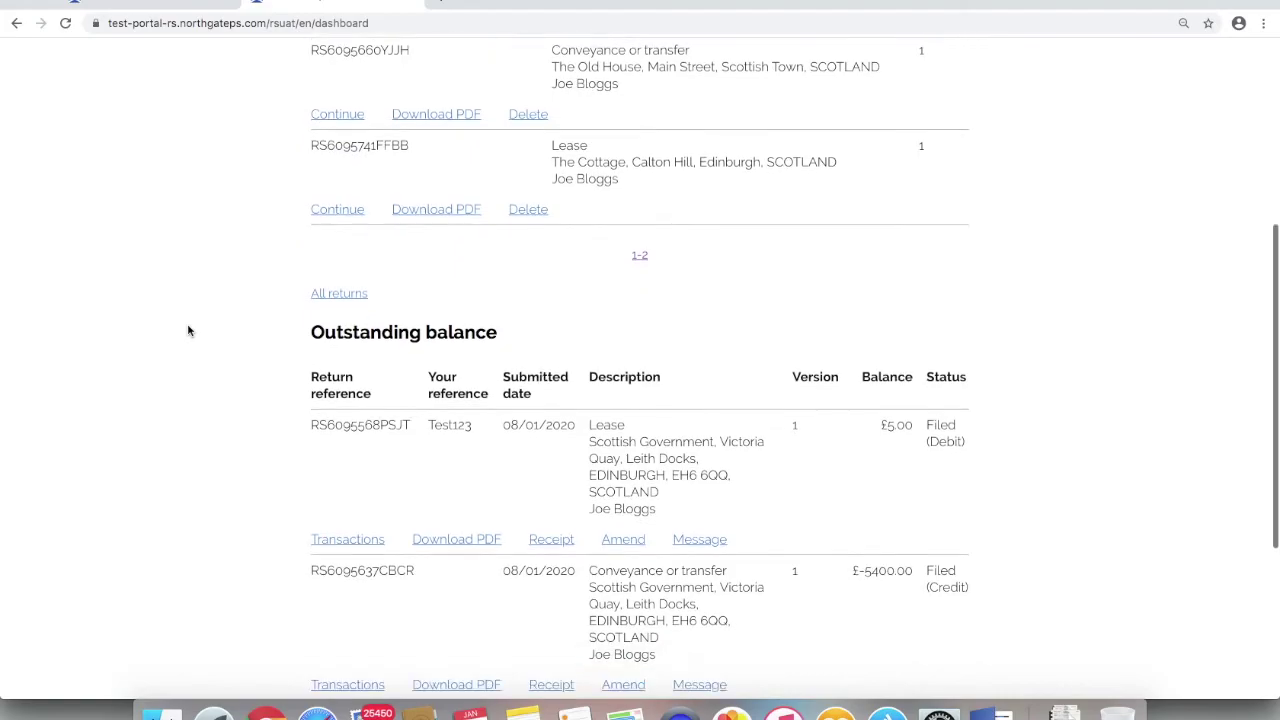
{"action": "scroll", "coordinate": [188, 331], "scroll_direction": "down", "scroll_amount": 1}
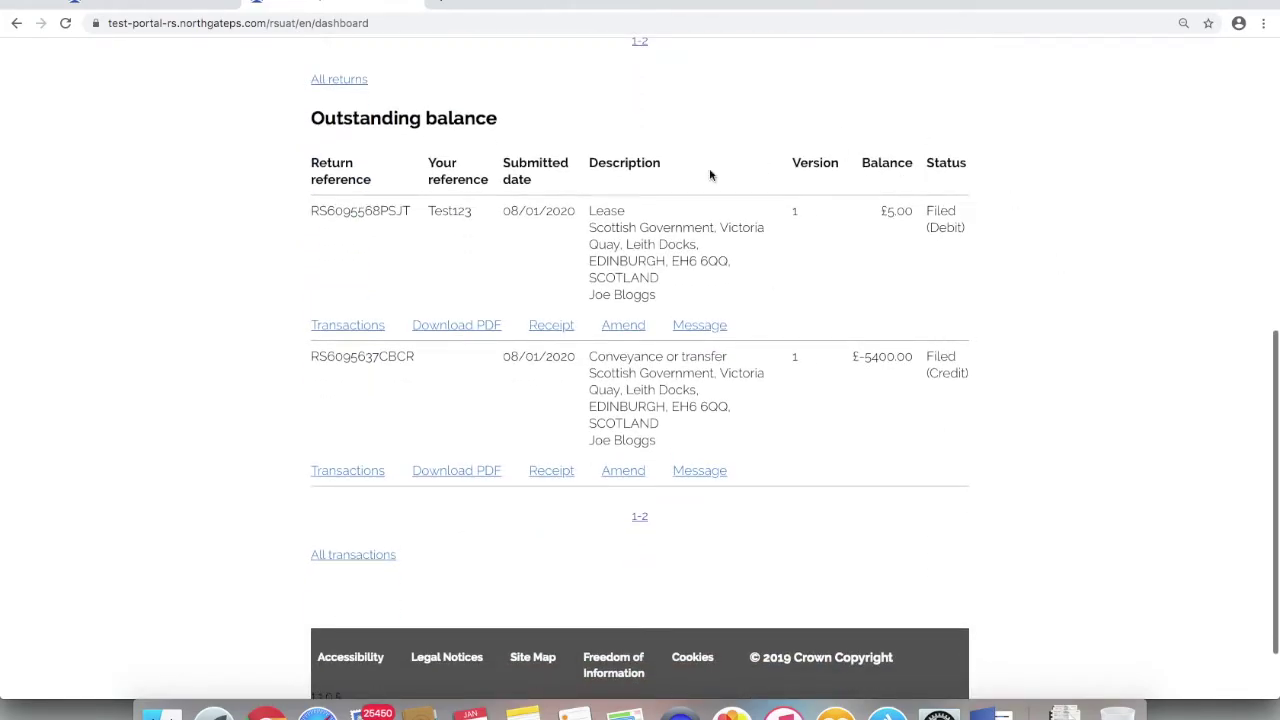
{"action": "scroll", "coordinate": [237, 323], "scroll_direction": "up", "scroll_amount": 13}
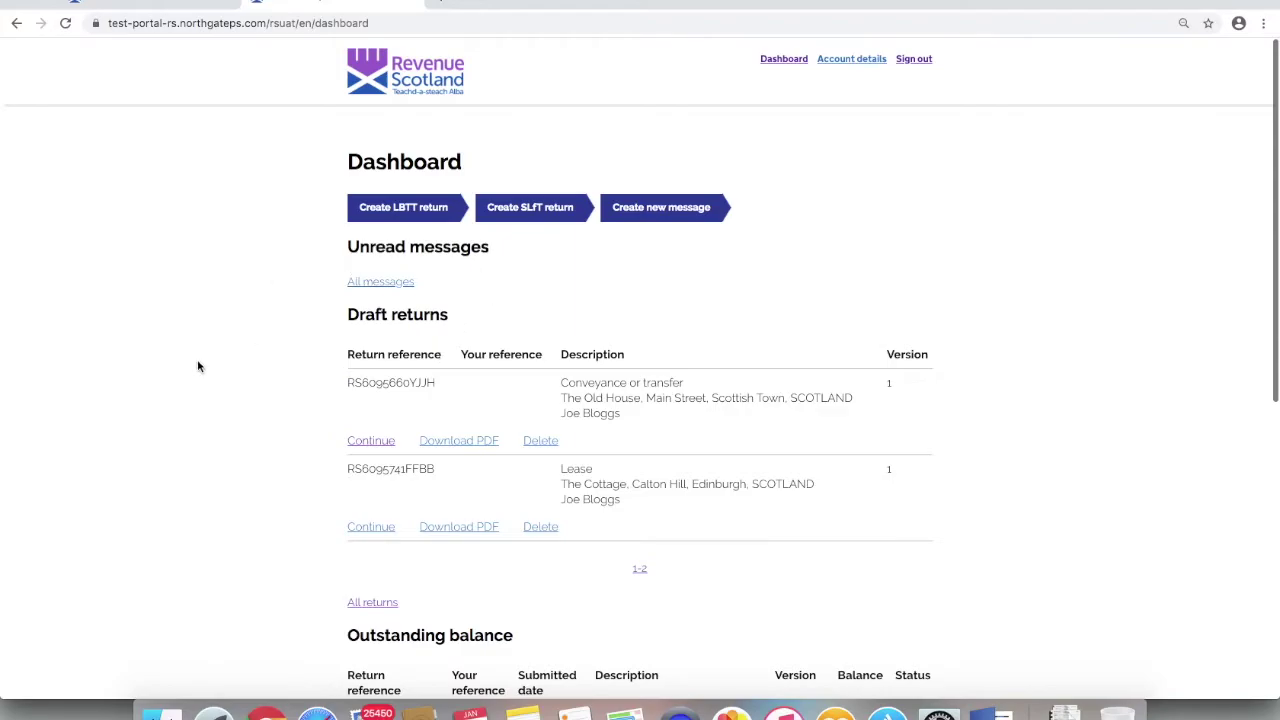
{"action": "scroll", "coordinate": [263, 547], "scroll_direction": "down", "scroll_amount": 5}
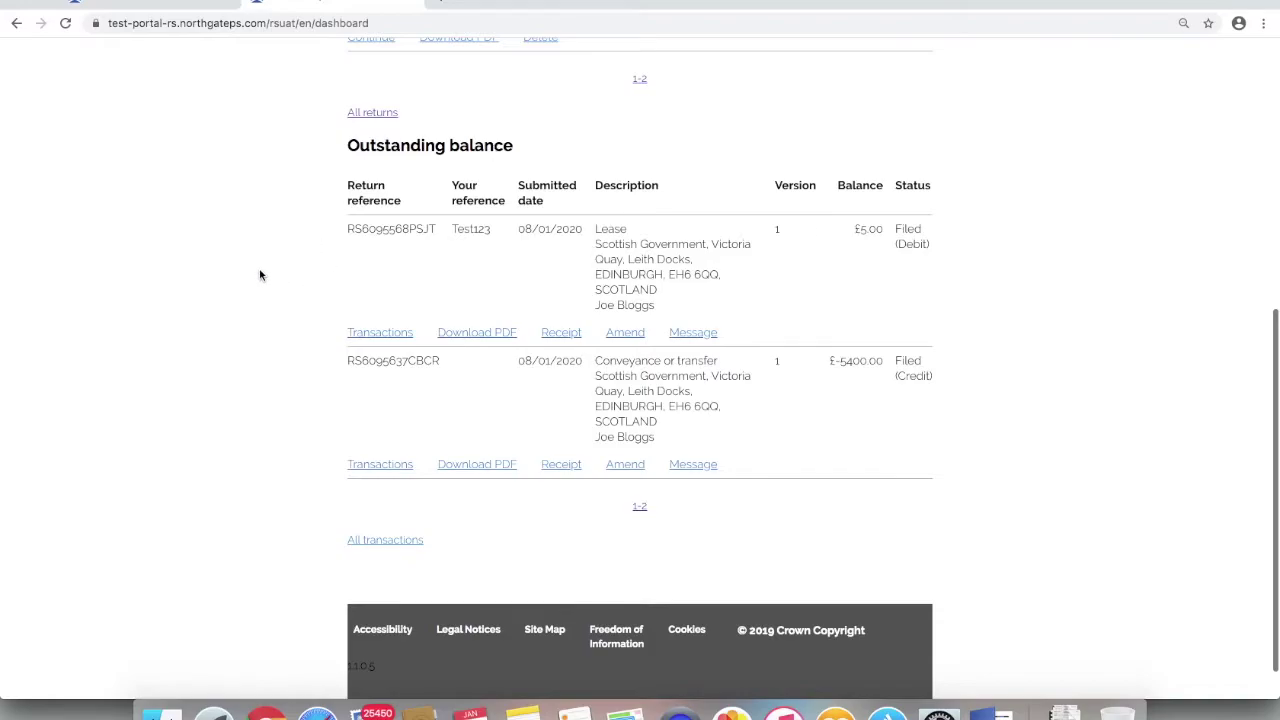
{"action": "scroll", "coordinate": [260, 275], "scroll_direction": "up", "scroll_amount": 1}
{"action": "scroll", "coordinate": [260, 275], "scroll_direction": "up", "scroll_amount": 5}
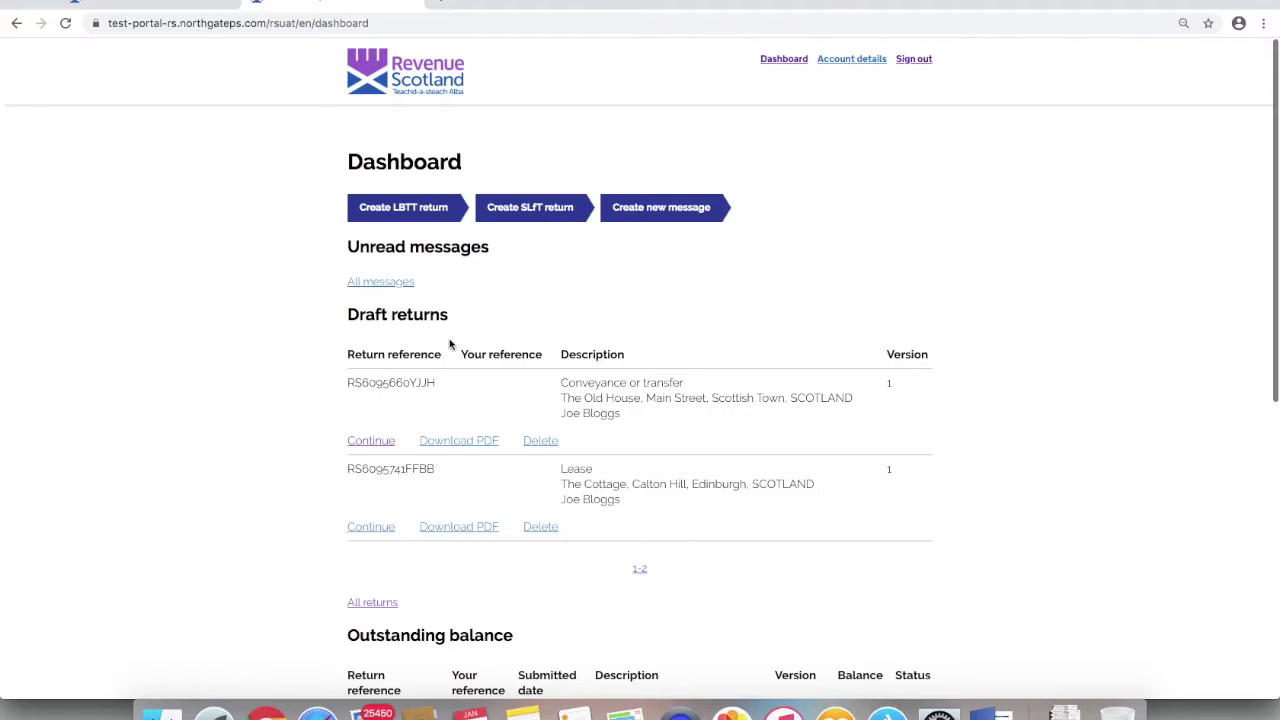
{"action": "scroll", "coordinate": [449, 338], "scroll_direction": "down", "scroll_amount": 3}
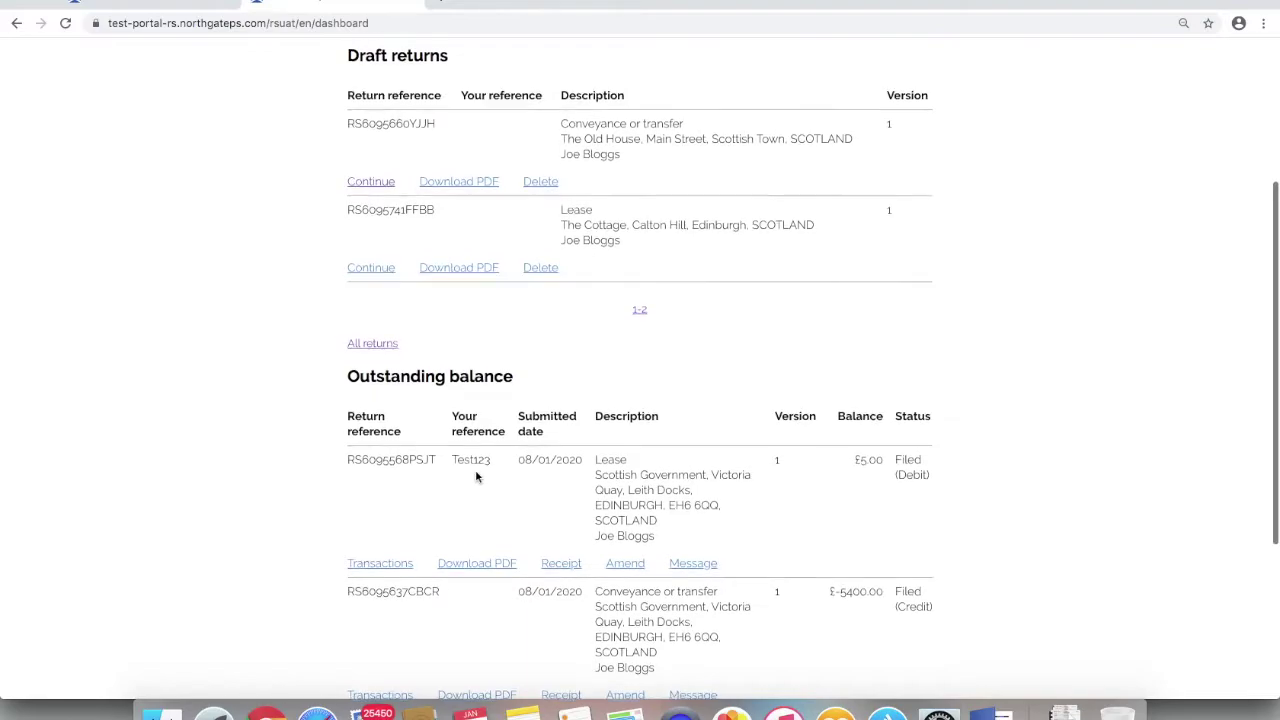
{"action": "scroll", "coordinate": [476, 480], "scroll_direction": "up", "scroll_amount": 3}
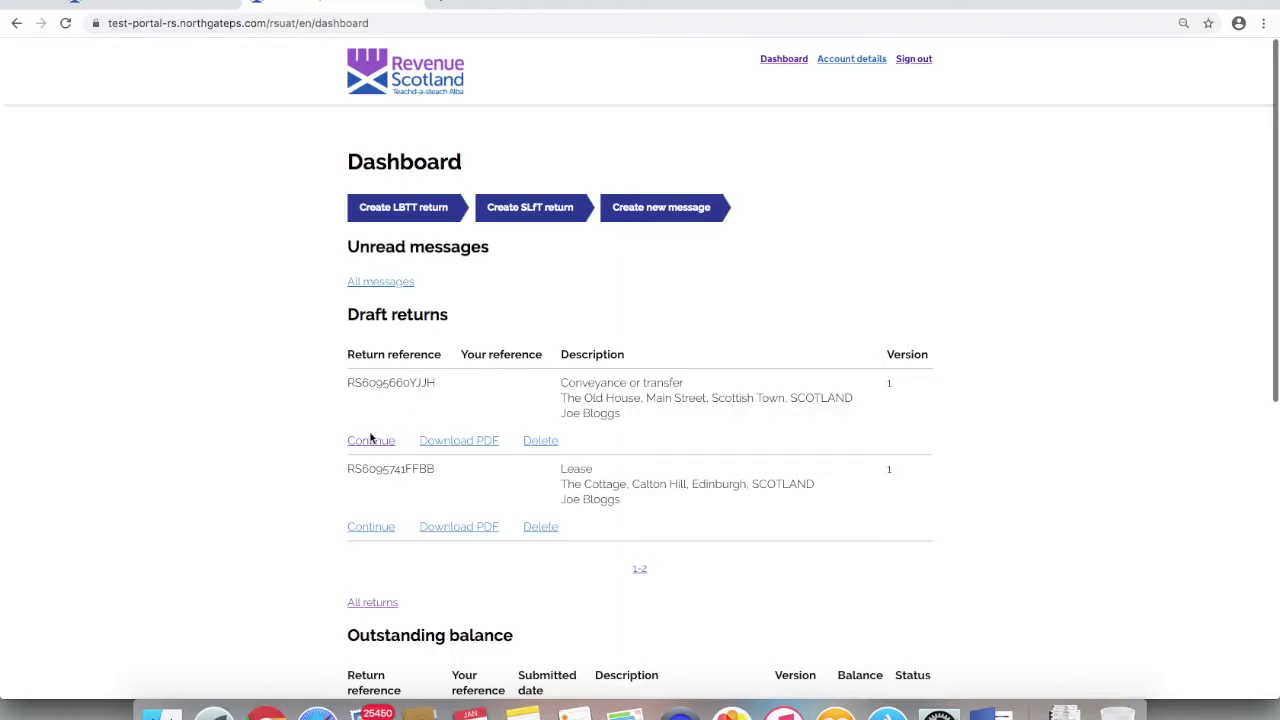
{"action": "left_click", "coordinate": [371, 441]}
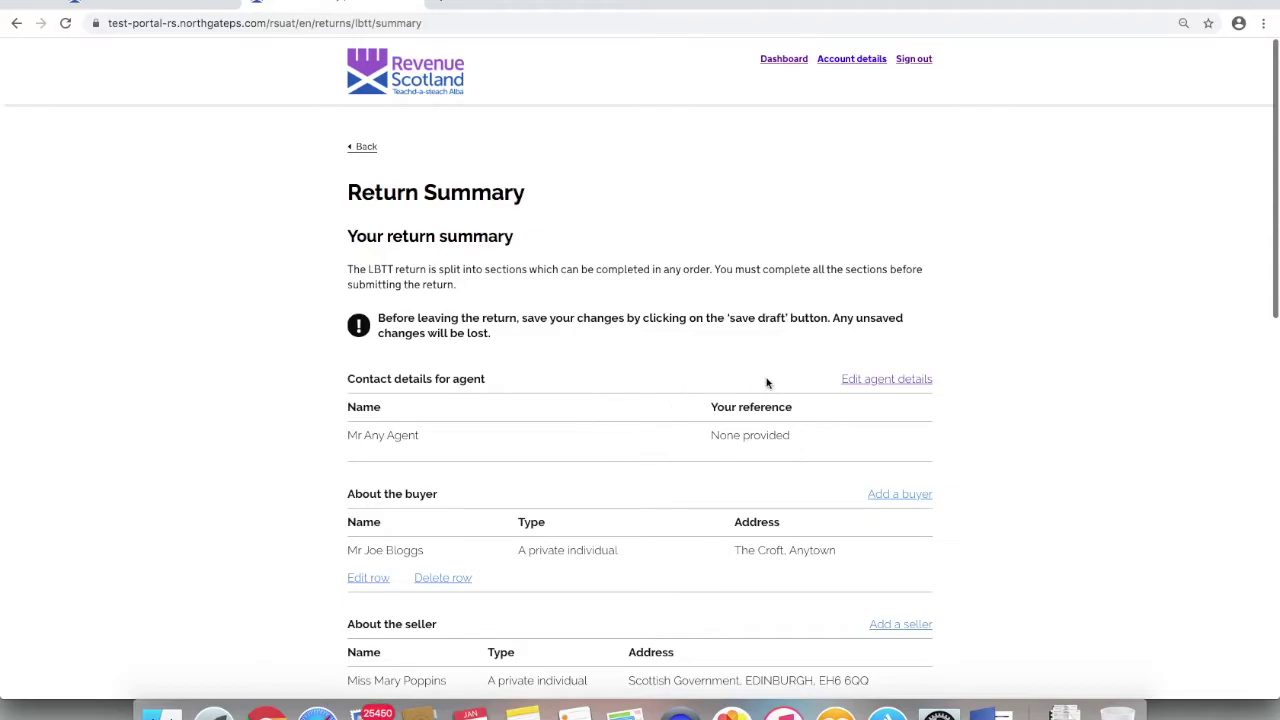
- Enter Test123 as the agent's own reference in the Old House draft's agent details
{"action": "left_click", "coordinate": [871, 383]}
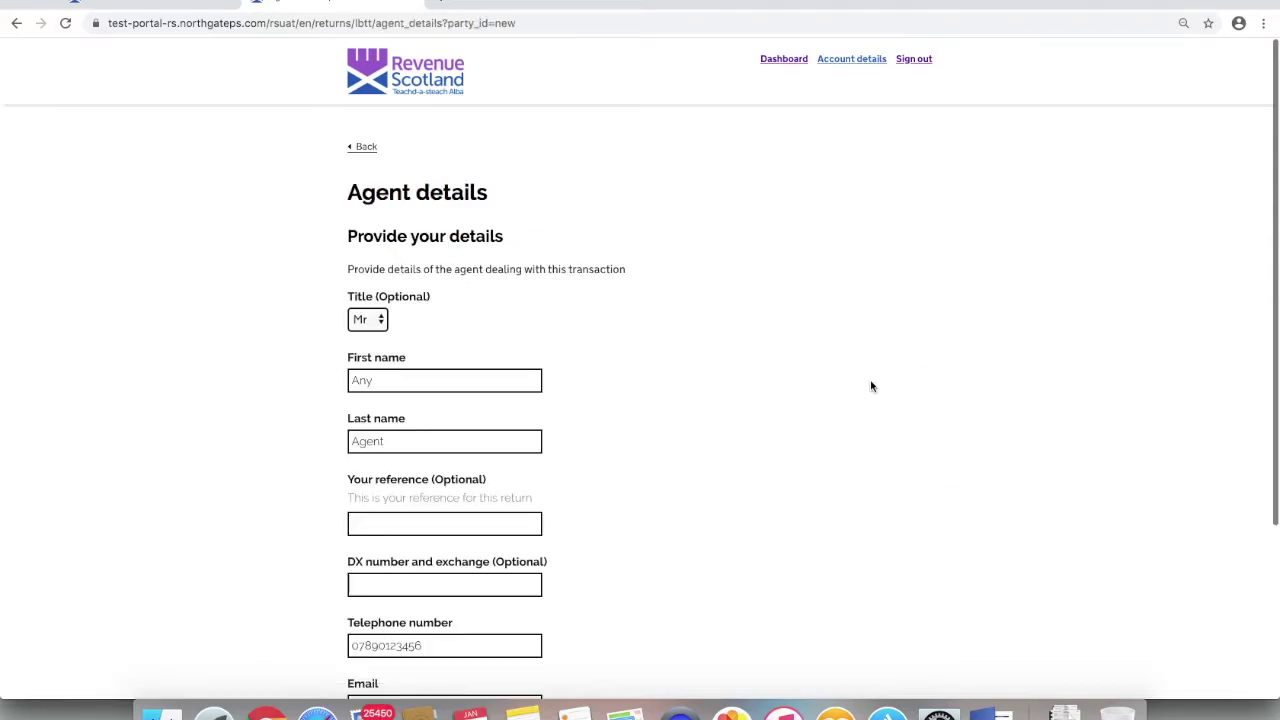
{"action": "scroll", "coordinate": [278, 425], "scroll_direction": "down", "scroll_amount": 3}
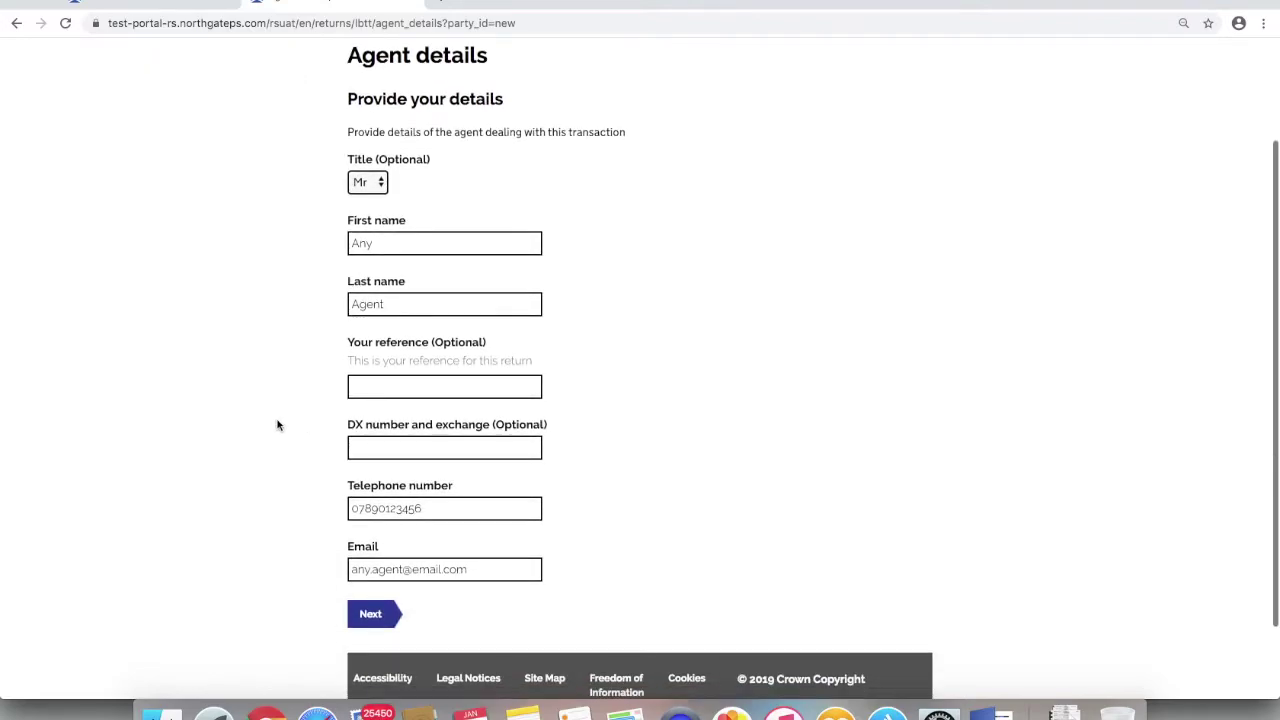
{"action": "left_click", "coordinate": [385, 390]}
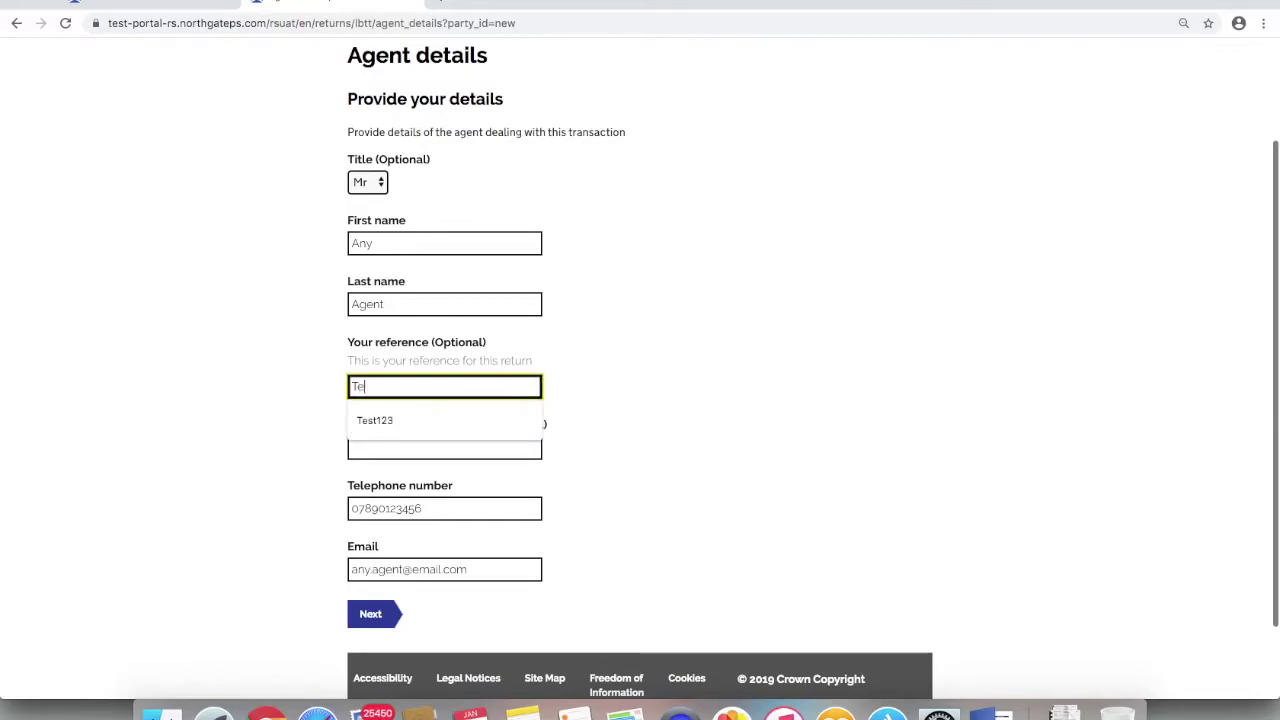
{"action": "type", "text": "Test123"}
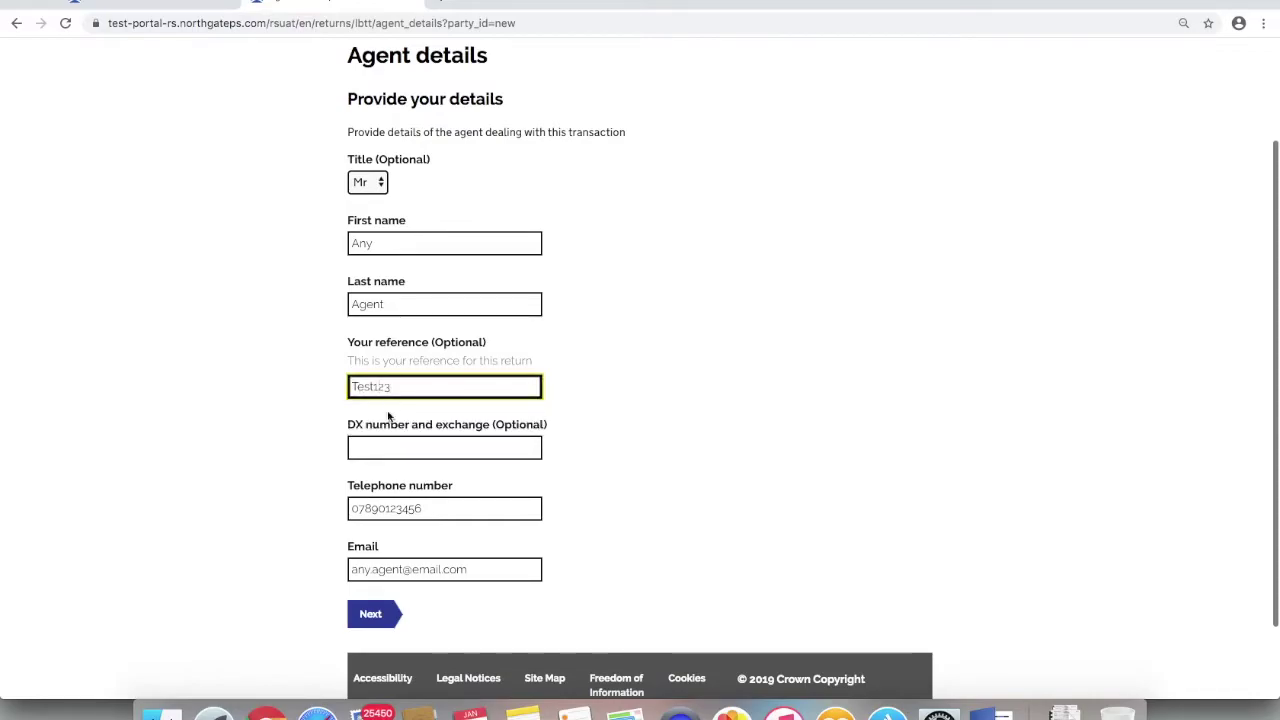
{"action": "left_click", "coordinate": [380, 620]}
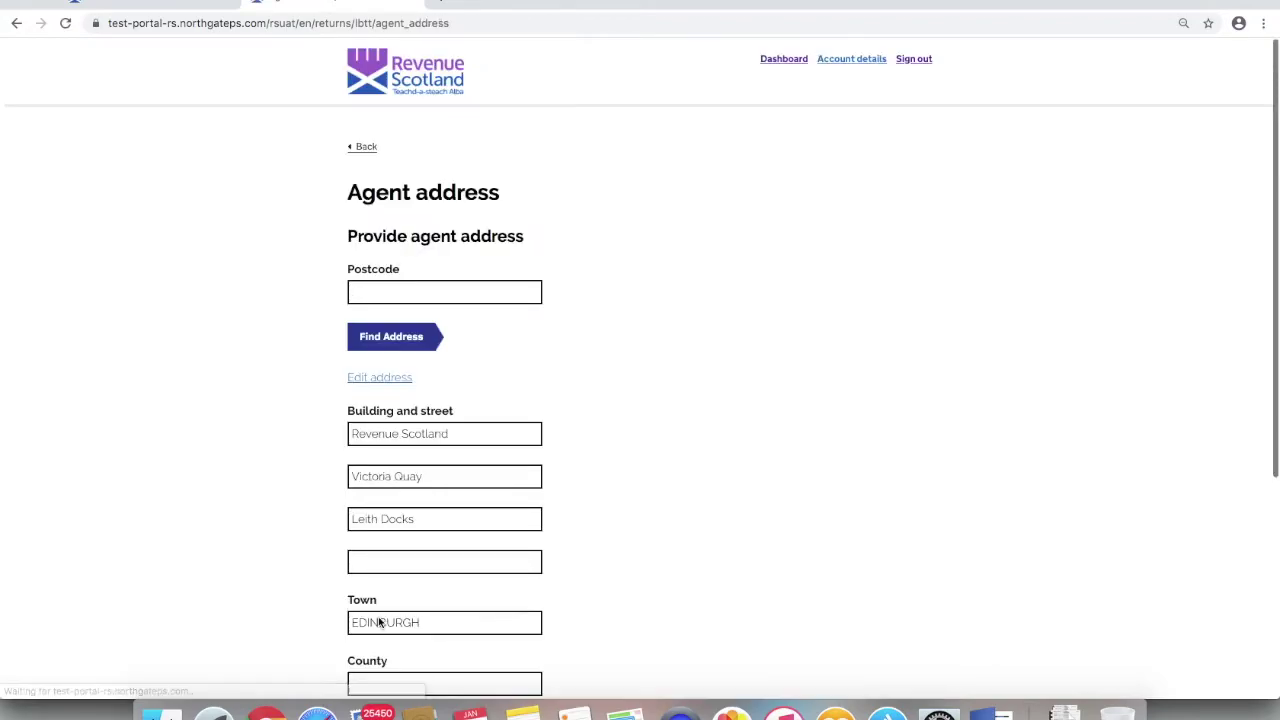
- Keep the agent address, save the return as a draft, and open All returns from the dashboard
{"action": "scroll", "coordinate": [375, 620], "scroll_direction": "down", "scroll_amount": 3}
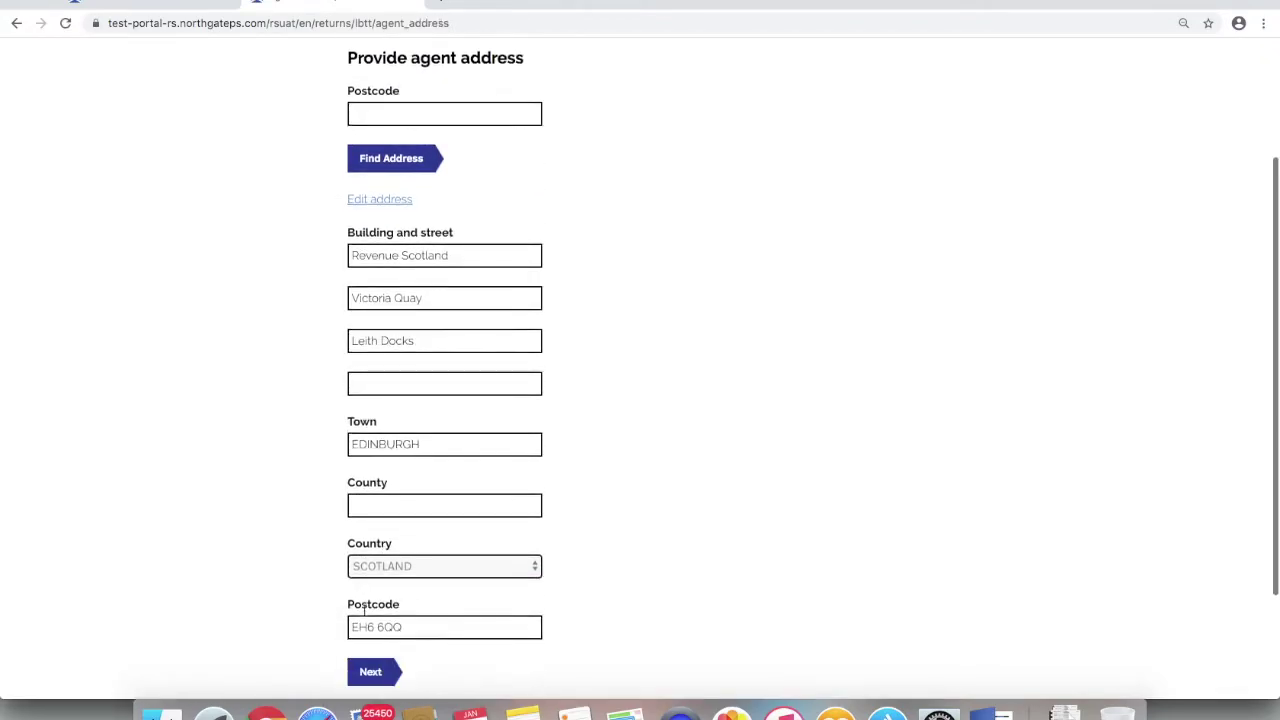
{"action": "left_click", "coordinate": [372, 638]}
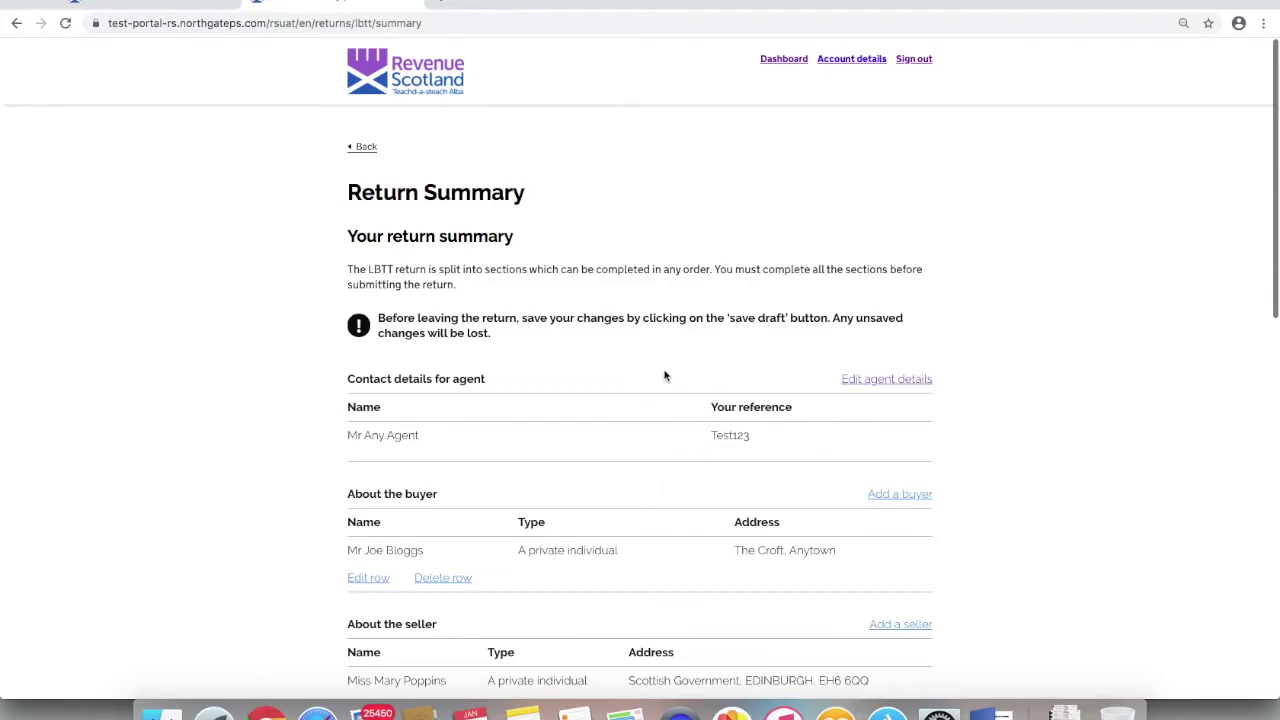
{"action": "scroll", "coordinate": [270, 447], "scroll_direction": "down", "scroll_amount": 3}
{"action": "scroll", "coordinate": [270, 447], "scroll_direction": "down", "scroll_amount": 8}
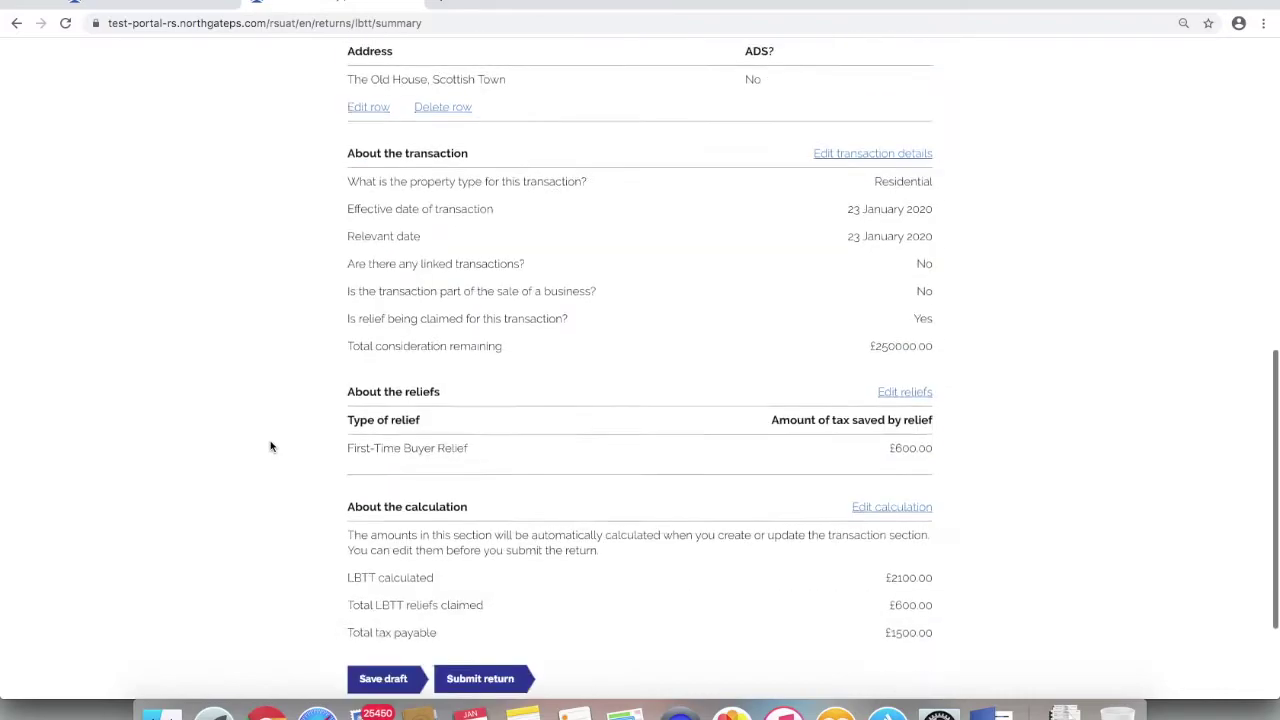
{"action": "left_click", "coordinate": [385, 524]}
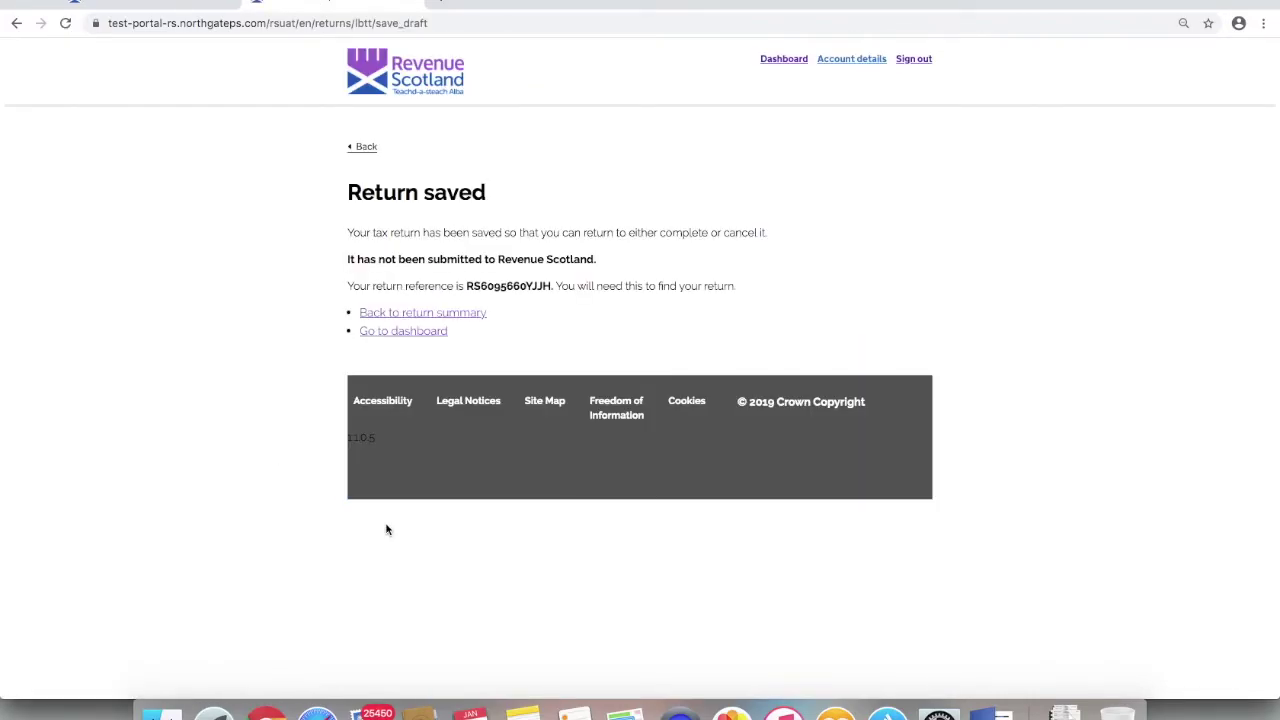
{"action": "left_click", "coordinate": [397, 334]}
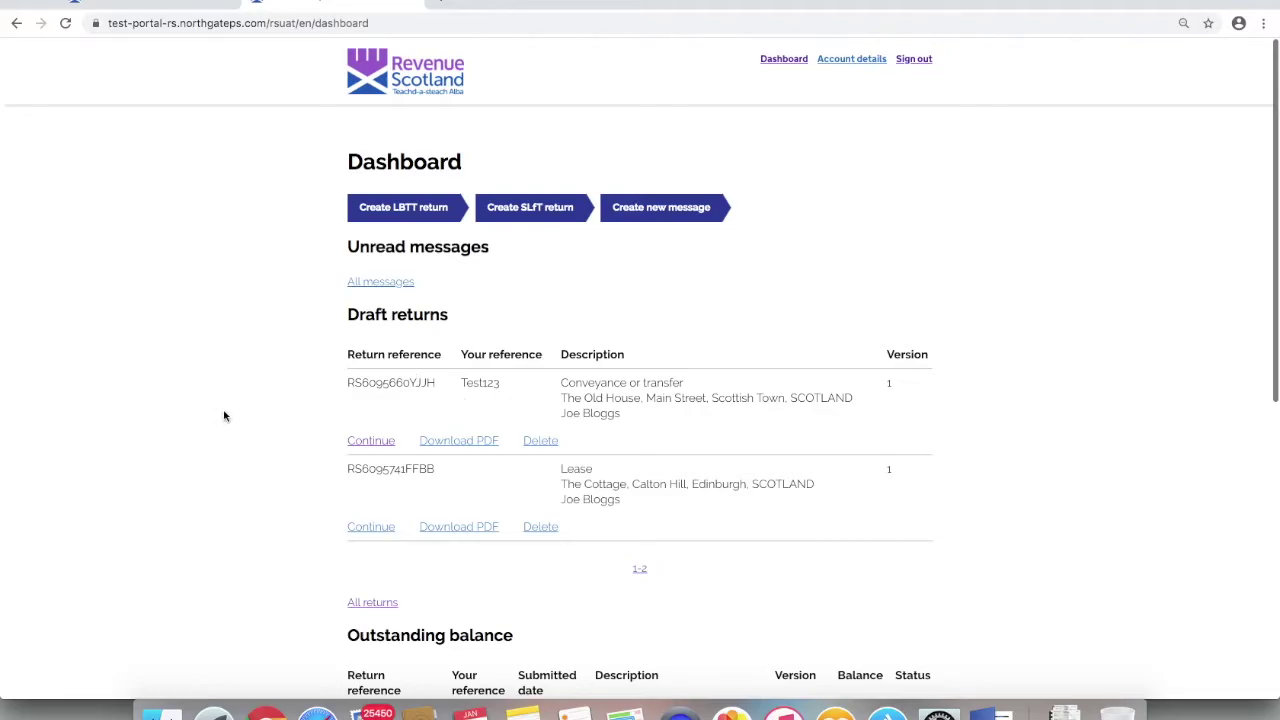
{"action": "left_click", "coordinate": [375, 605]}
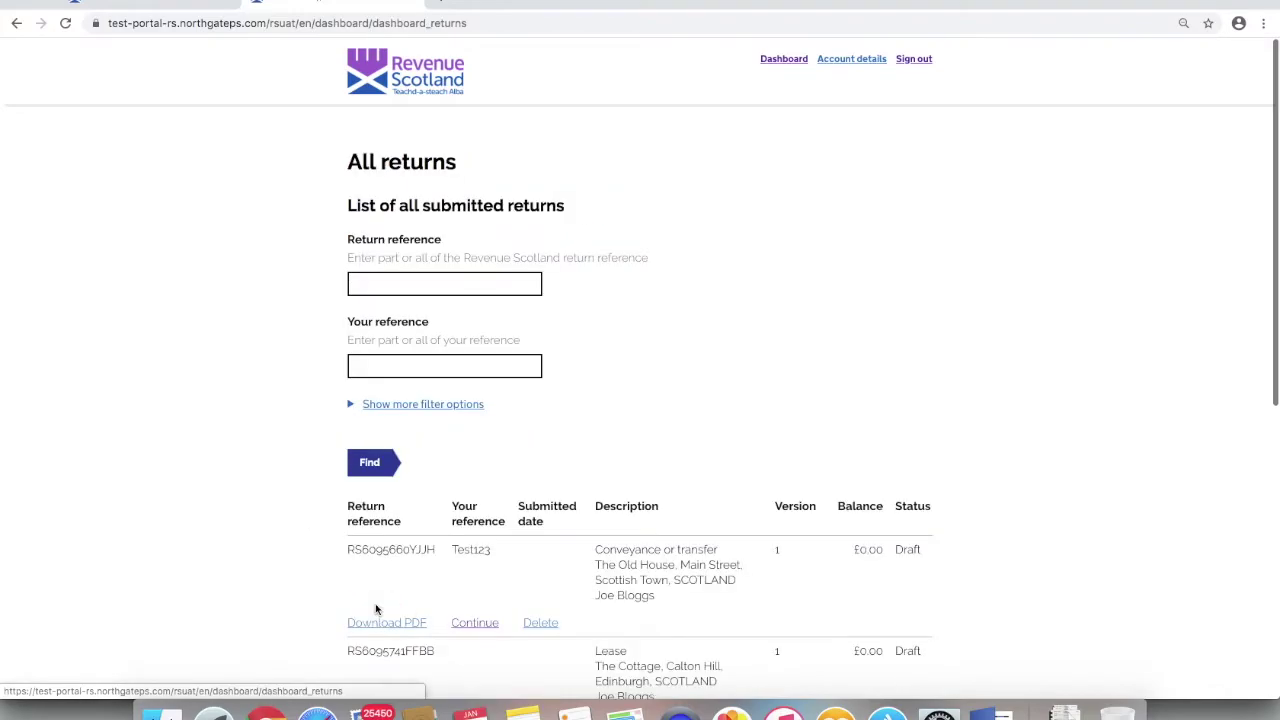
- Filter All returns by own reference 'Test' and review the matching draft and filed returns
{"action": "scroll", "coordinate": [251, 565], "scroll_direction": "down", "scroll_amount": 3}
{"action": "scroll", "coordinate": [251, 566], "scroll_direction": "down", "scroll_amount": 3}
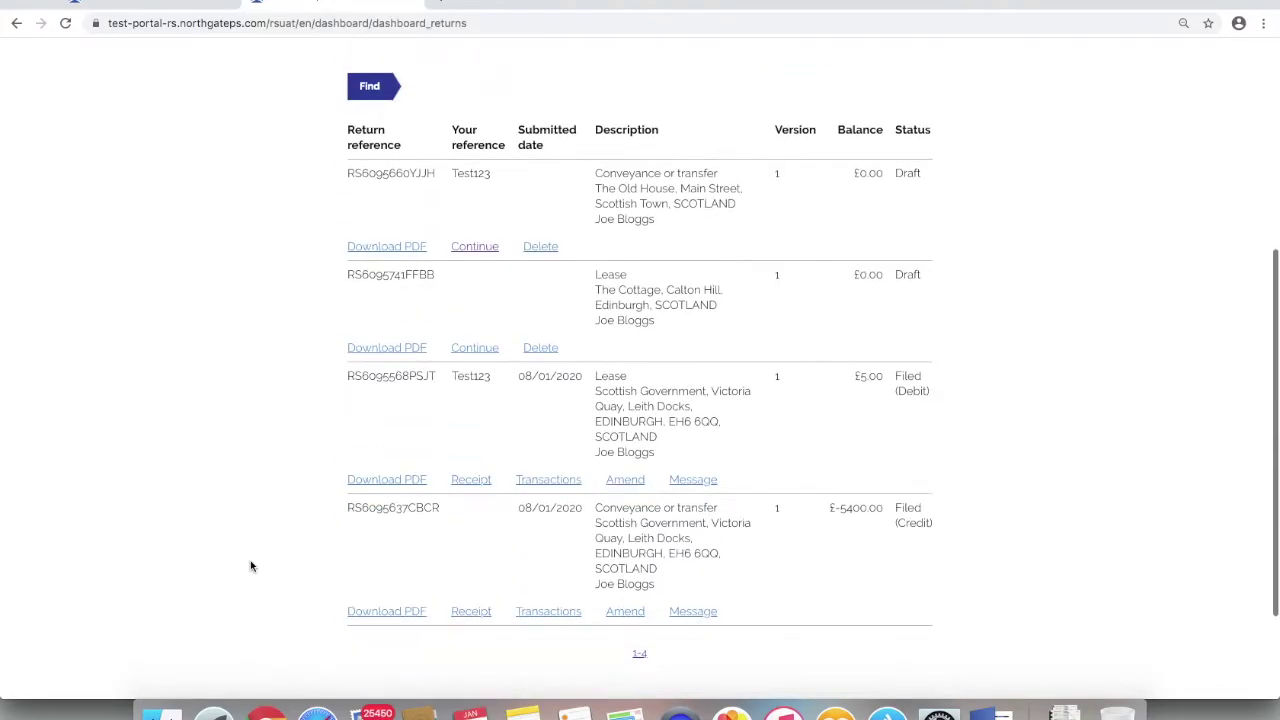
{"action": "scroll", "coordinate": [251, 566], "scroll_direction": "down", "scroll_amount": 2}
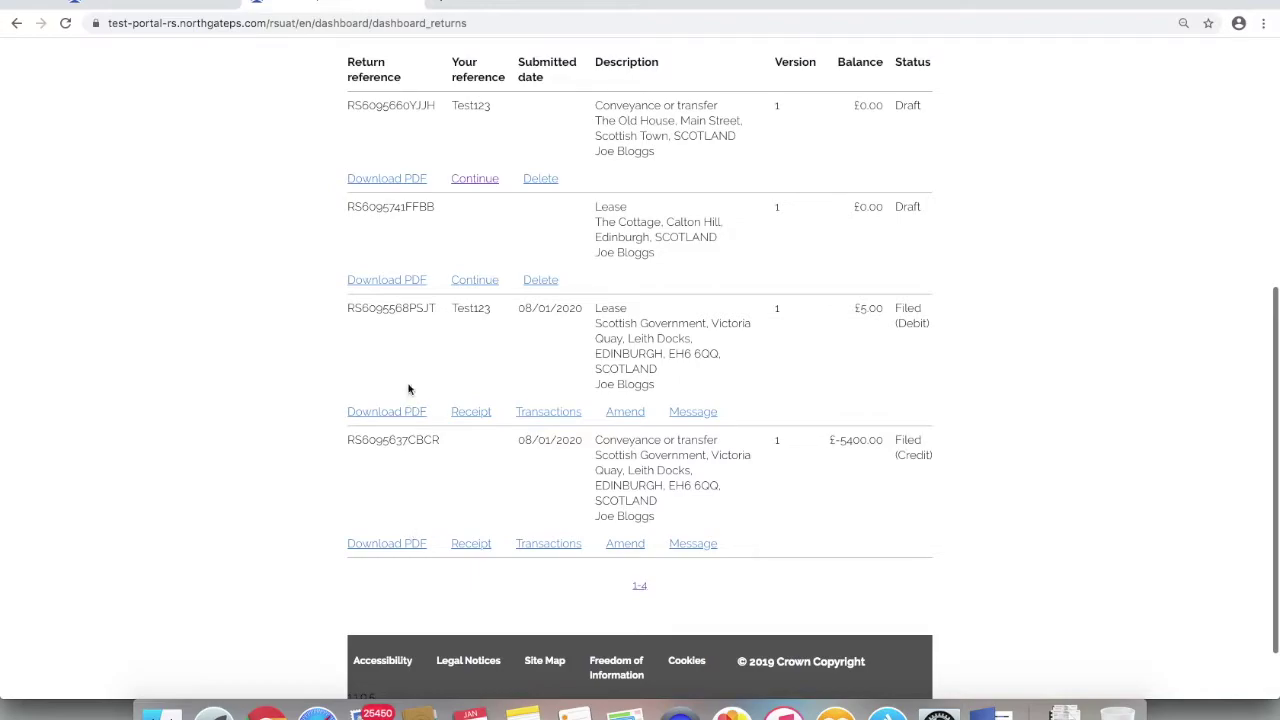
{"action": "scroll", "coordinate": [405, 178], "scroll_direction": "up", "scroll_amount": 1}
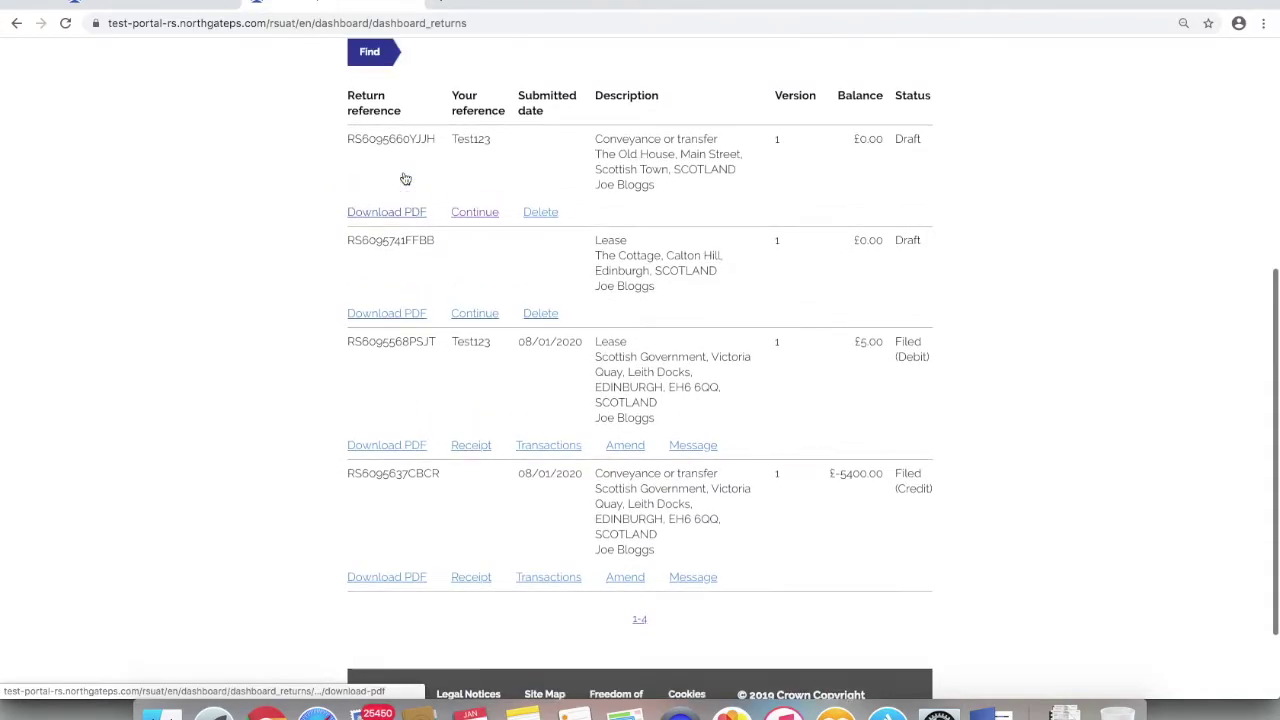
{"action": "scroll", "coordinate": [405, 178], "scroll_direction": "up", "scroll_amount": 8}
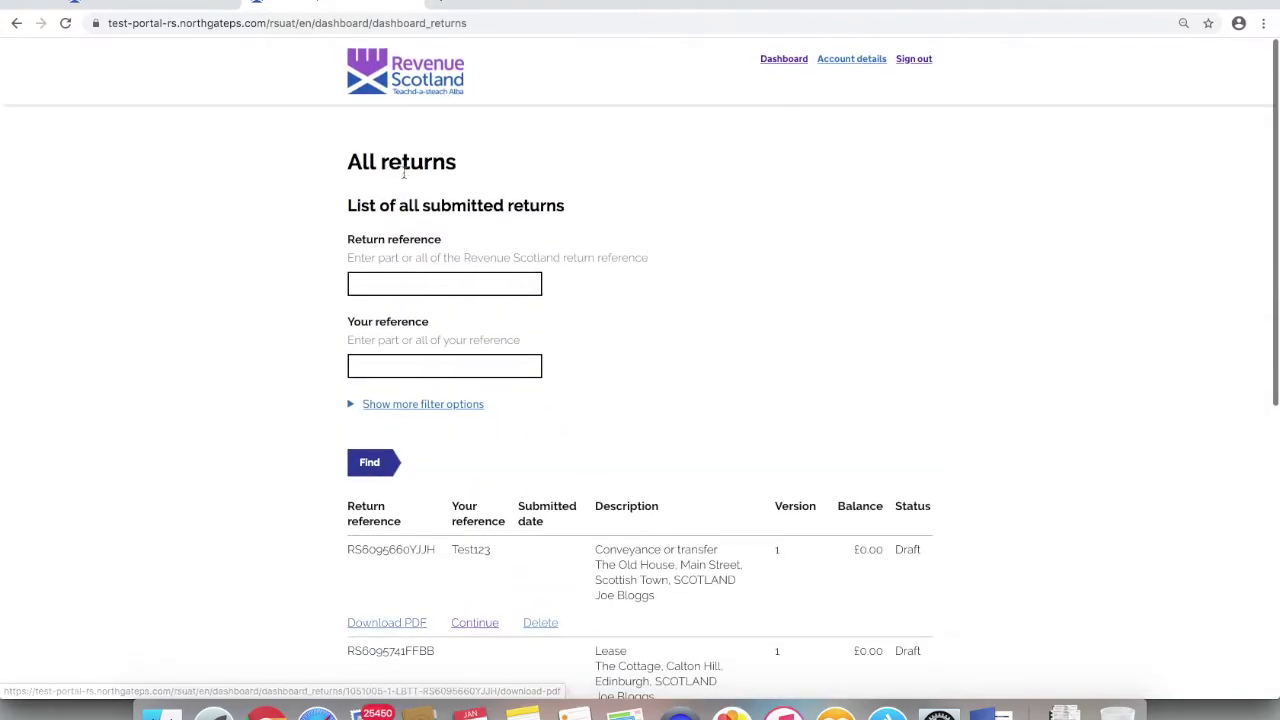
{"action": "left_click", "coordinate": [352, 406]}
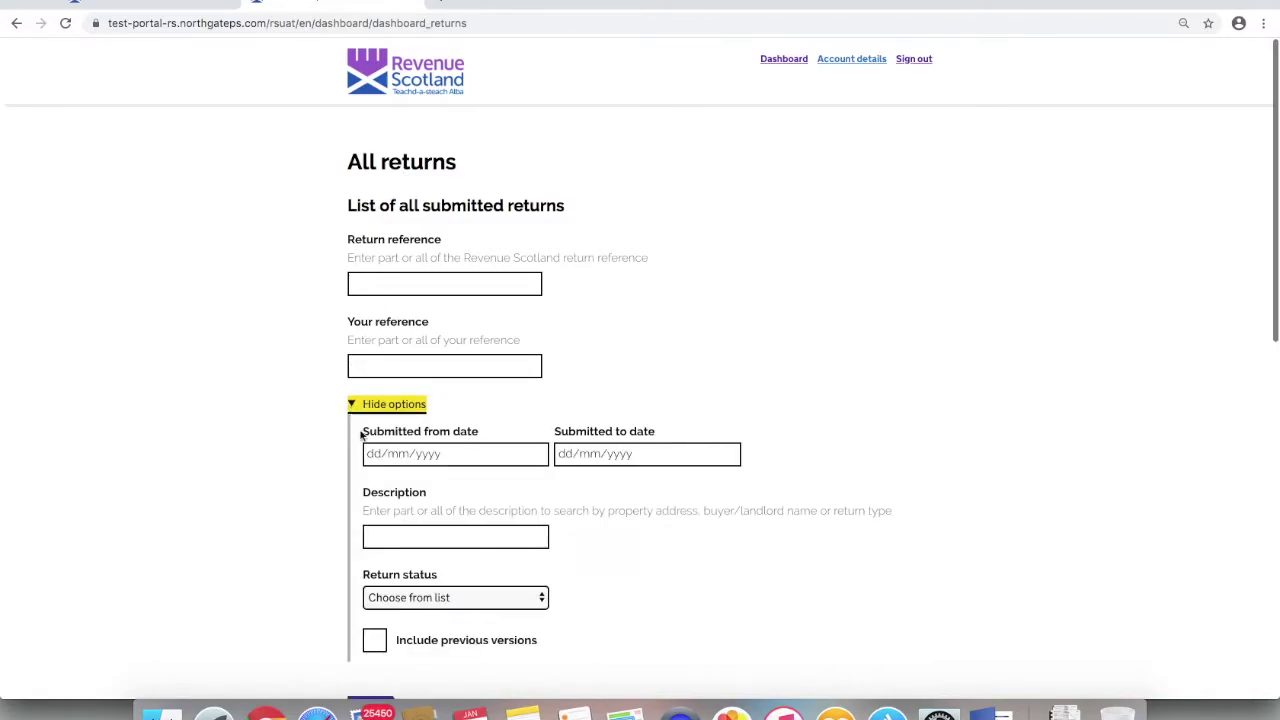
{"action": "left_click", "coordinate": [365, 366]}
{"action": "type", "text": "Test"}
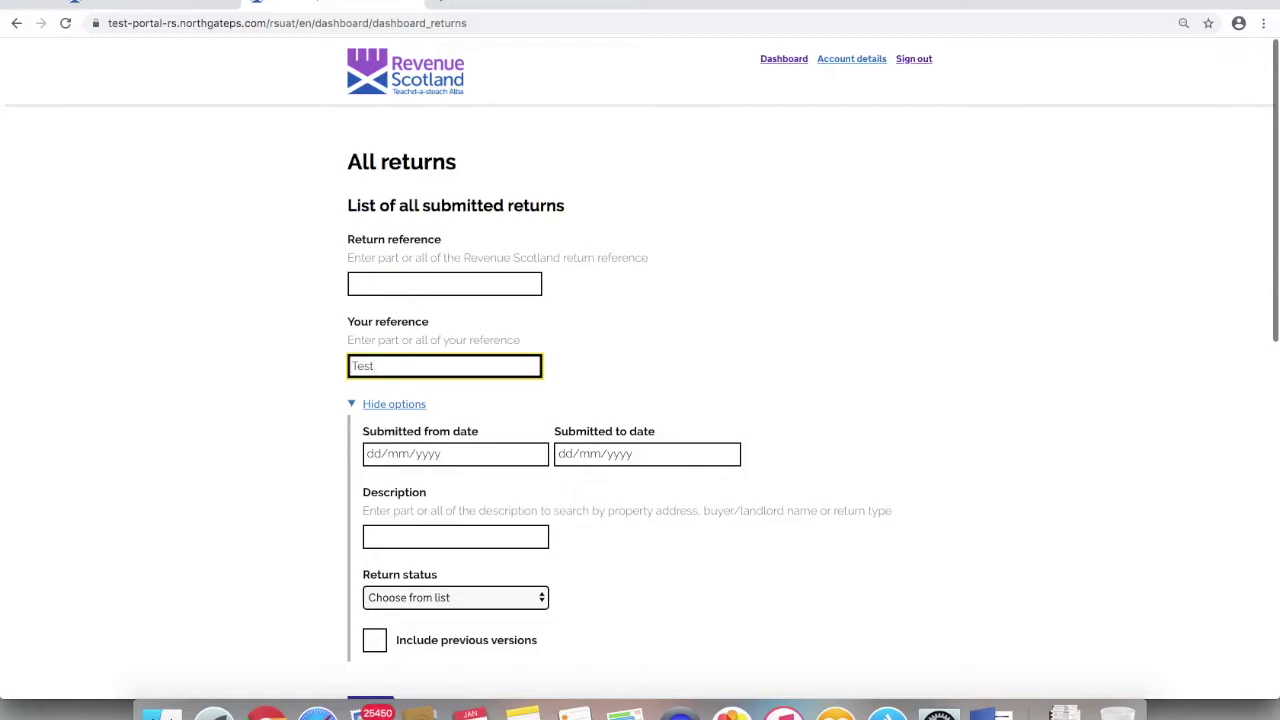
{"action": "scroll", "coordinate": [263, 445], "scroll_direction": "down", "scroll_amount": 2}
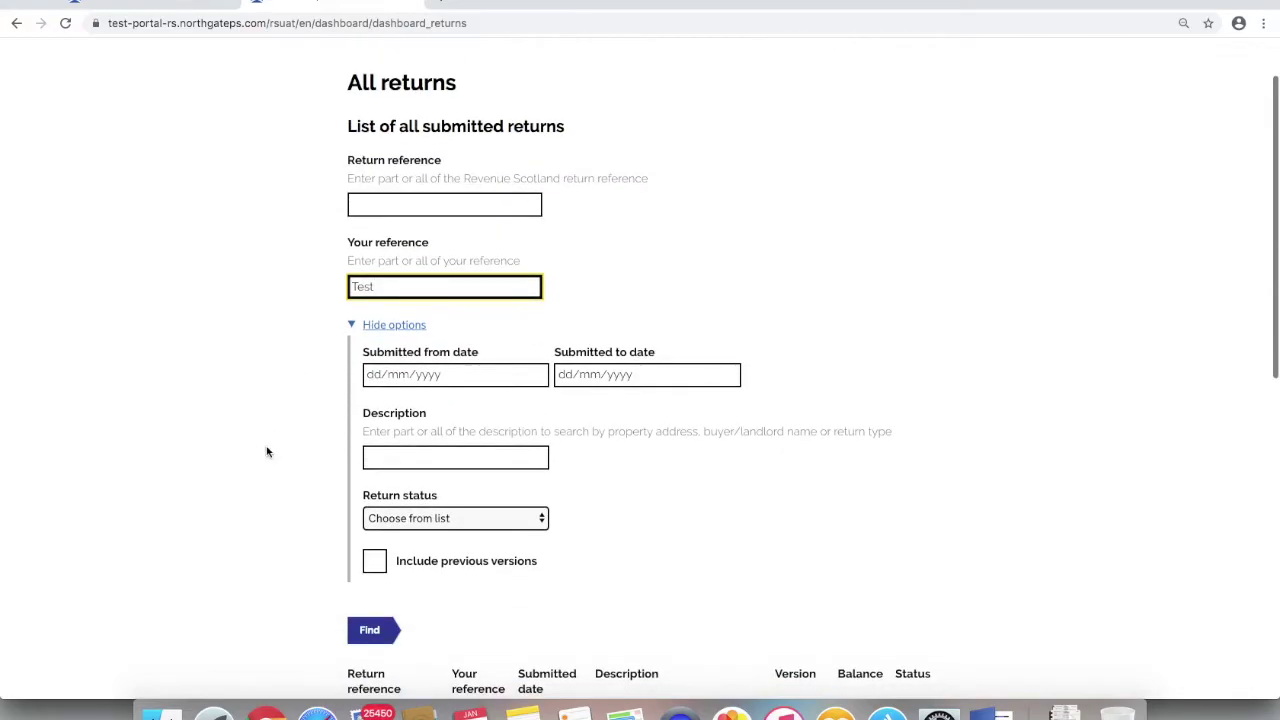
{"action": "left_click", "coordinate": [379, 624]}
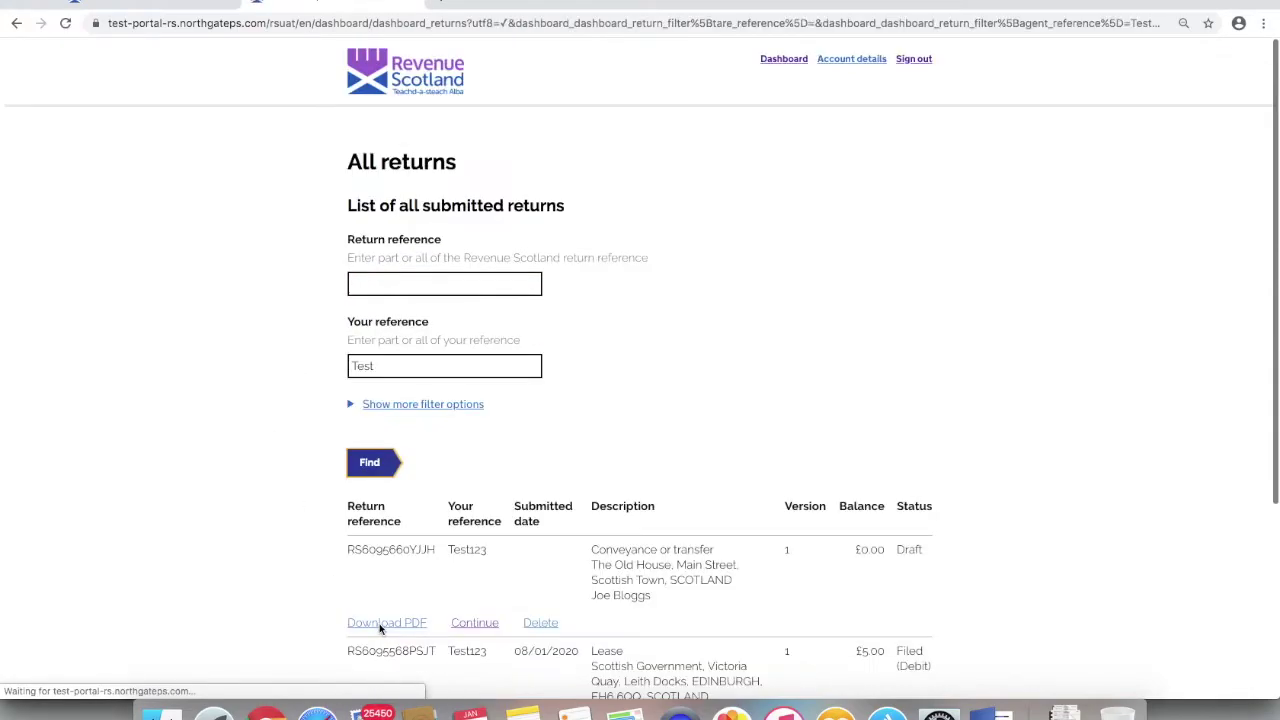
{"action": "scroll", "coordinate": [502, 598], "scroll_direction": "down", "scroll_amount": 4}
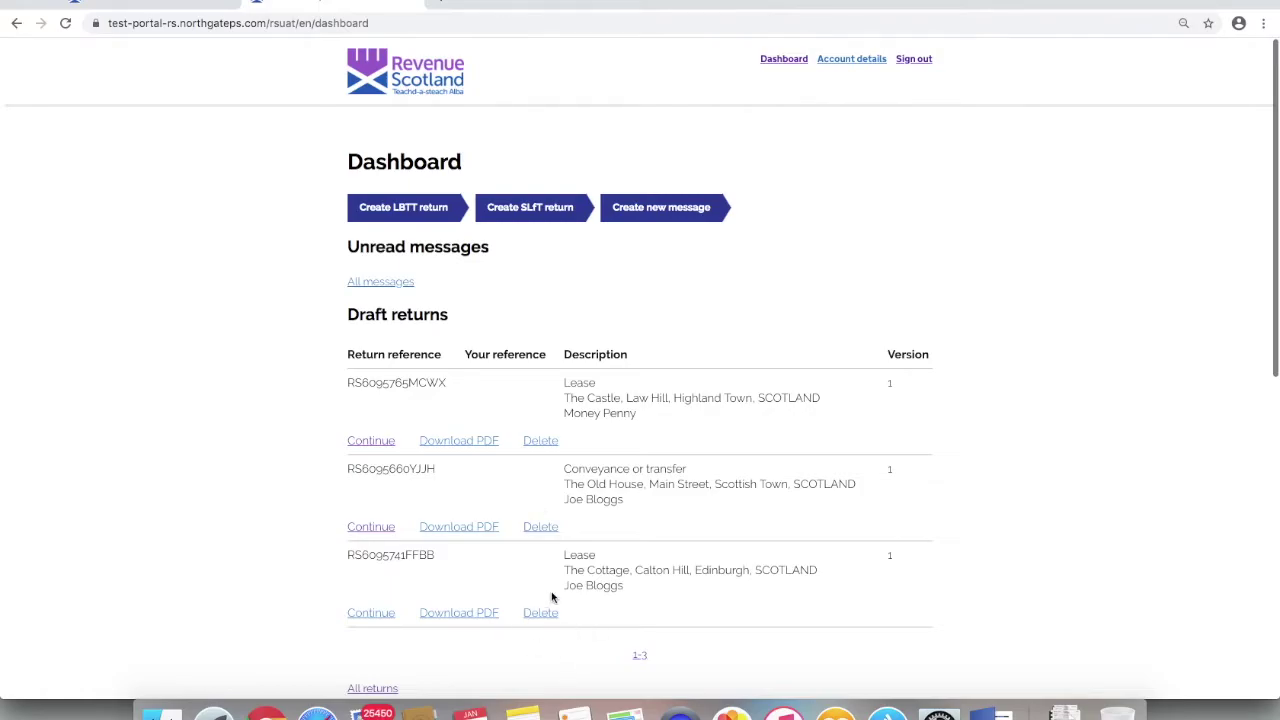
- Delete the top draft lease return from the dashboard and confirm with OK
{"action": "left_click", "coordinate": [537, 443]}
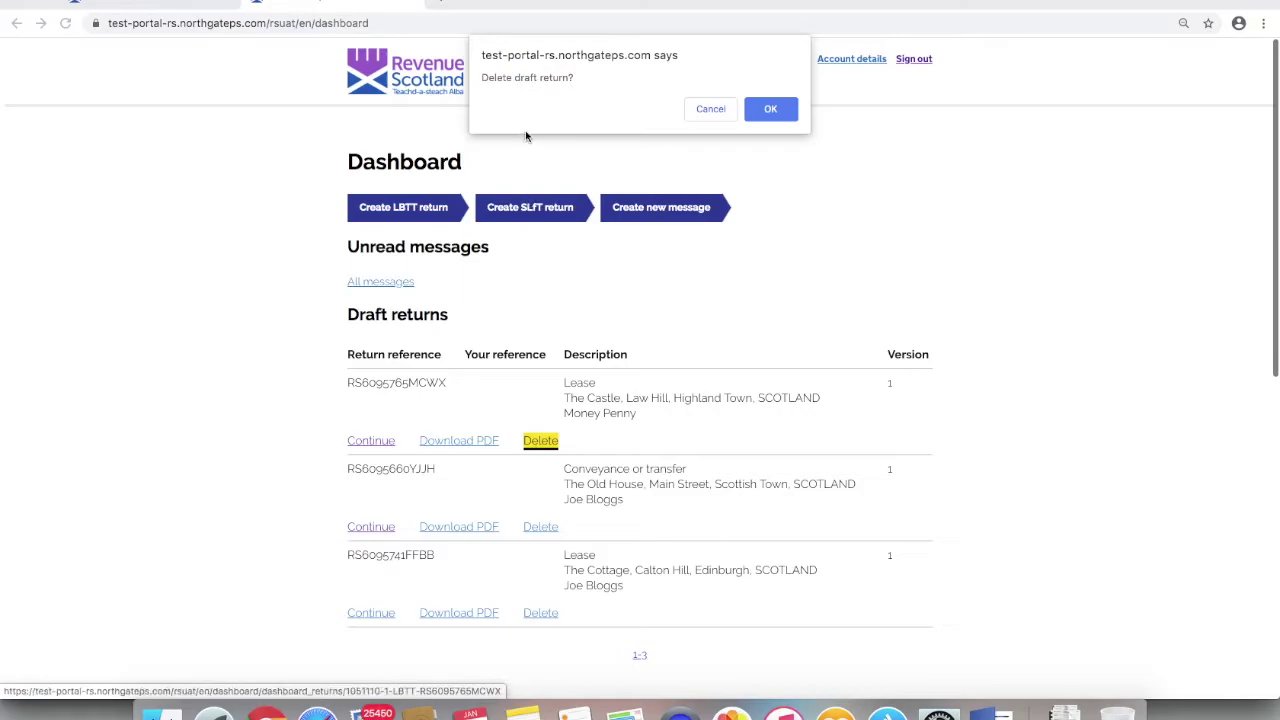
{"action": "left_click", "coordinate": [772, 110]}
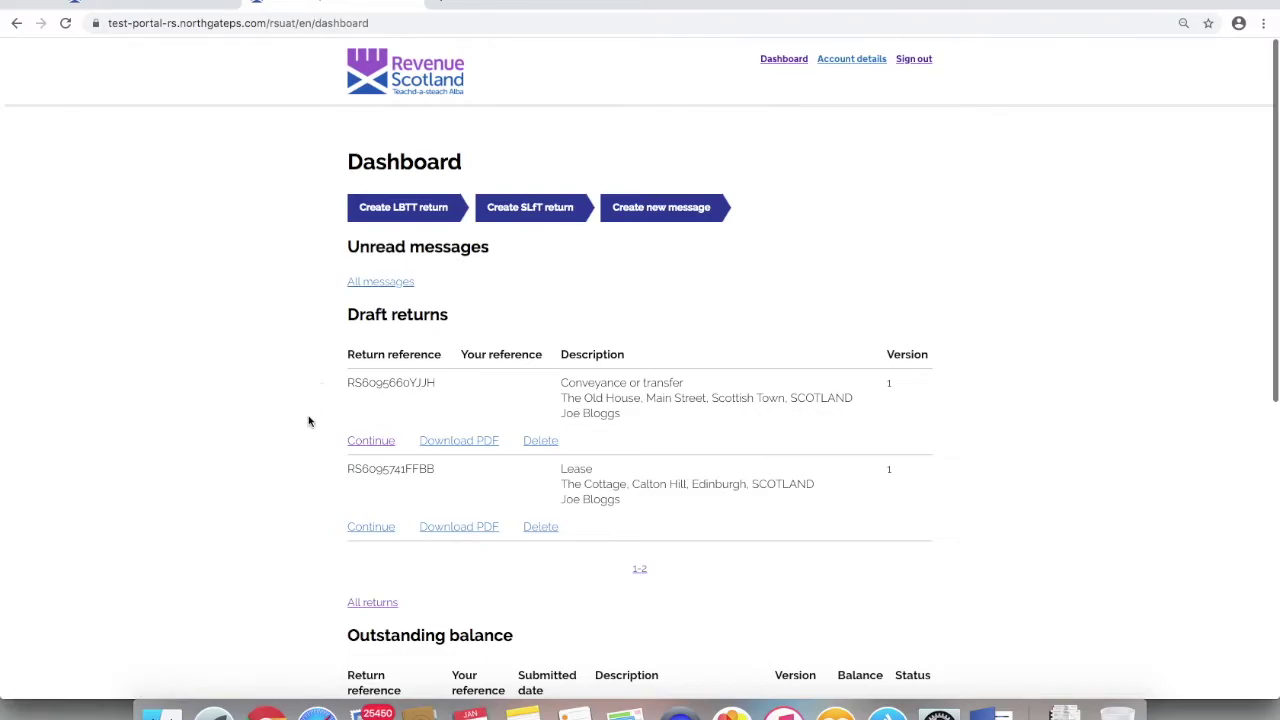
{"action": "scroll", "coordinate": [308, 421], "scroll_direction": "down", "scroll_amount": 1}
{"action": "scroll", "coordinate": [308, 421], "scroll_direction": "up", "scroll_amount": 1}
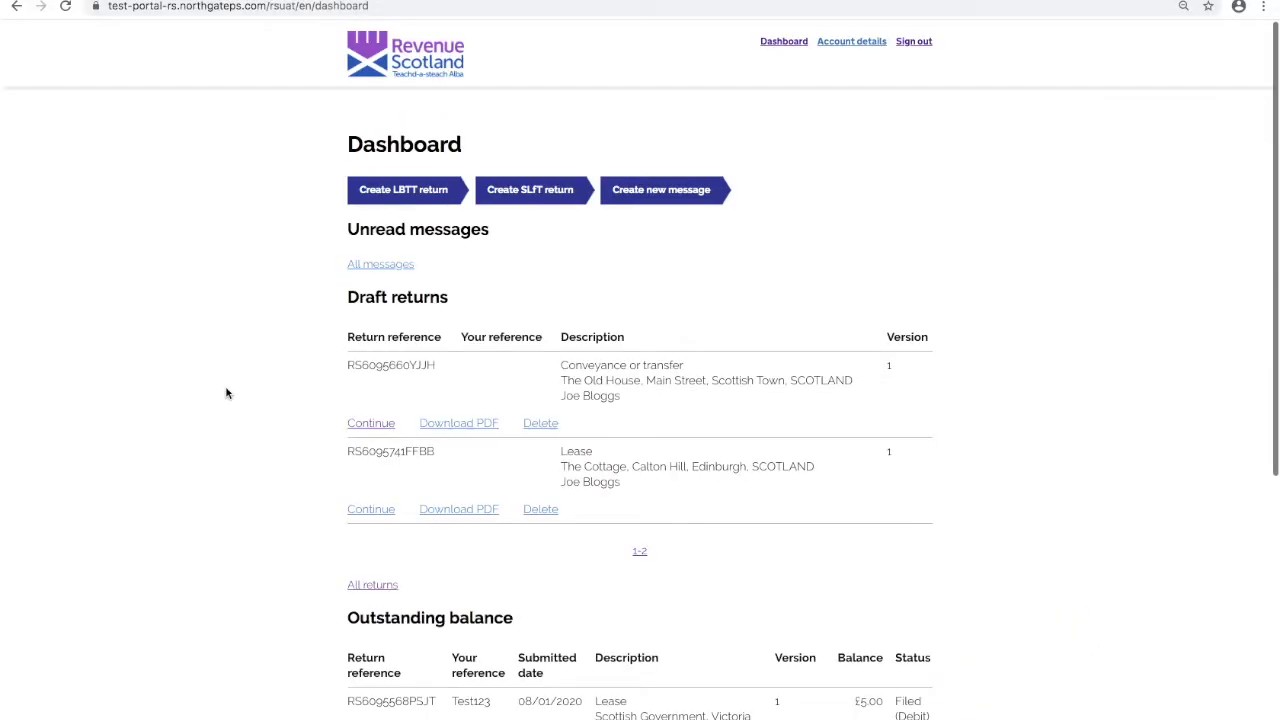
{"action": "scroll", "coordinate": [226, 393], "scroll_direction": "down", "scroll_amount": 5}
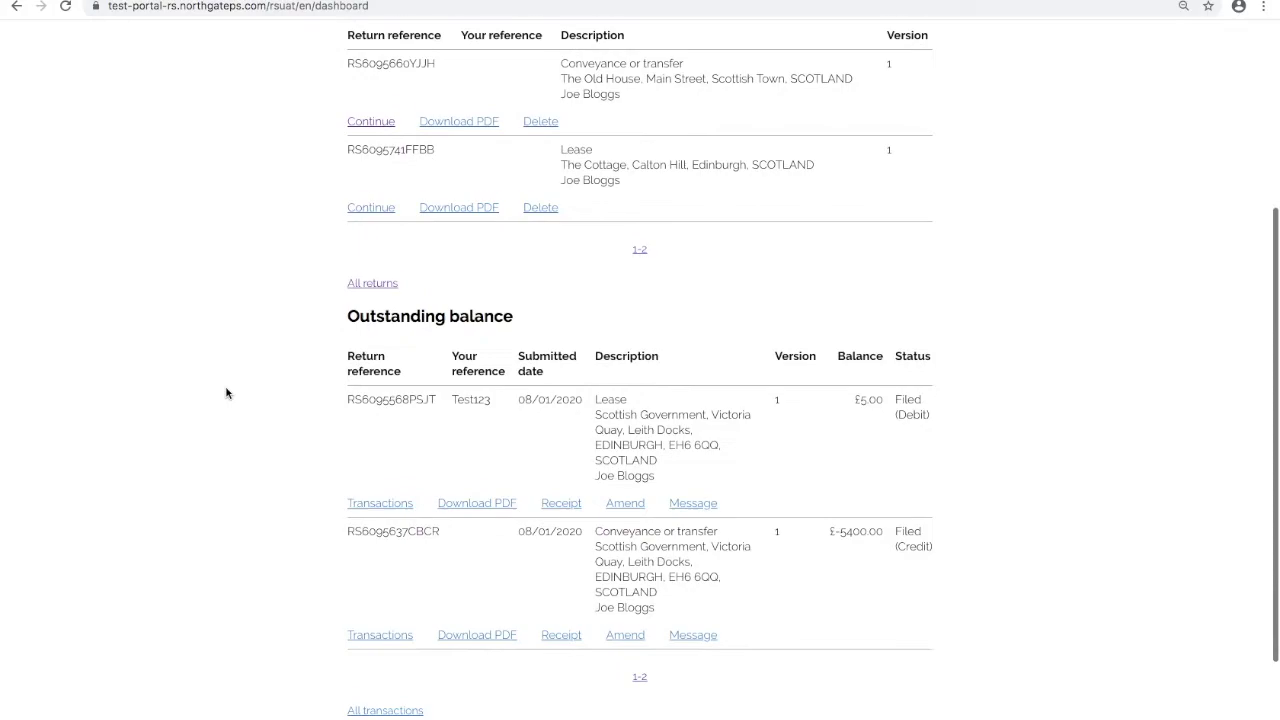
{"action": "scroll", "coordinate": [226, 393], "scroll_direction": "down", "scroll_amount": 1}
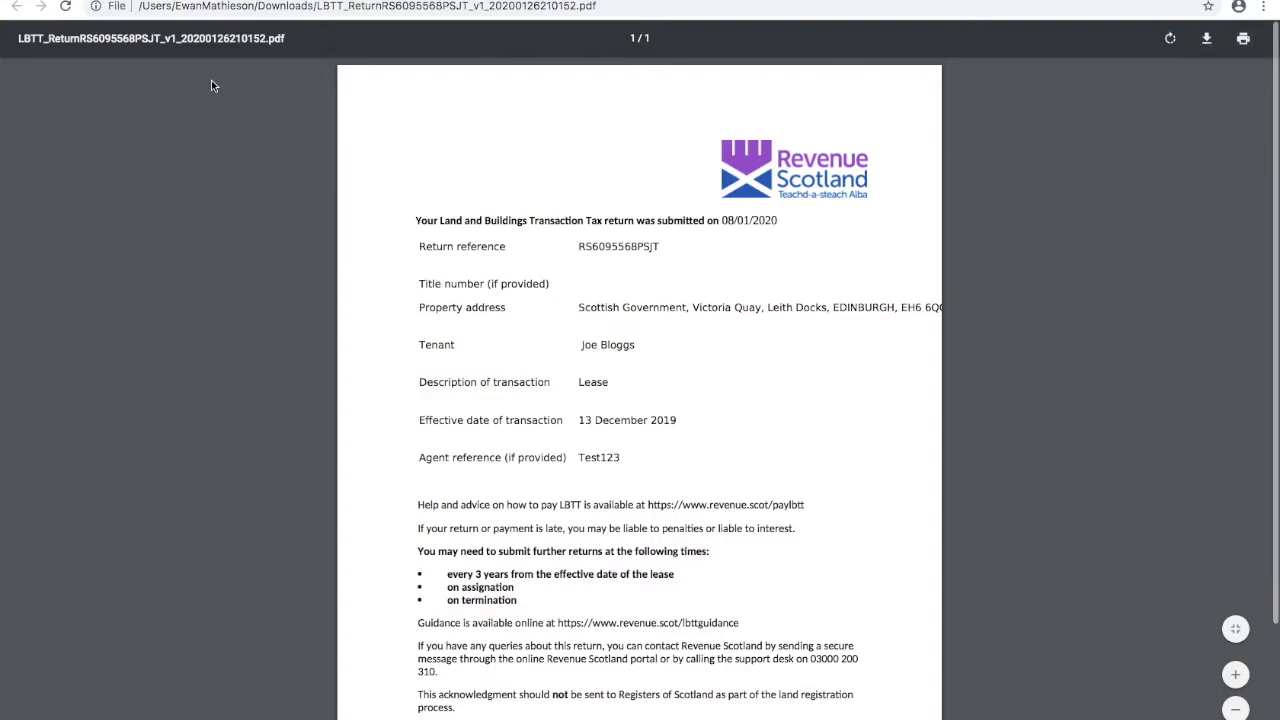
{"action": "key", "text": "super+w"}
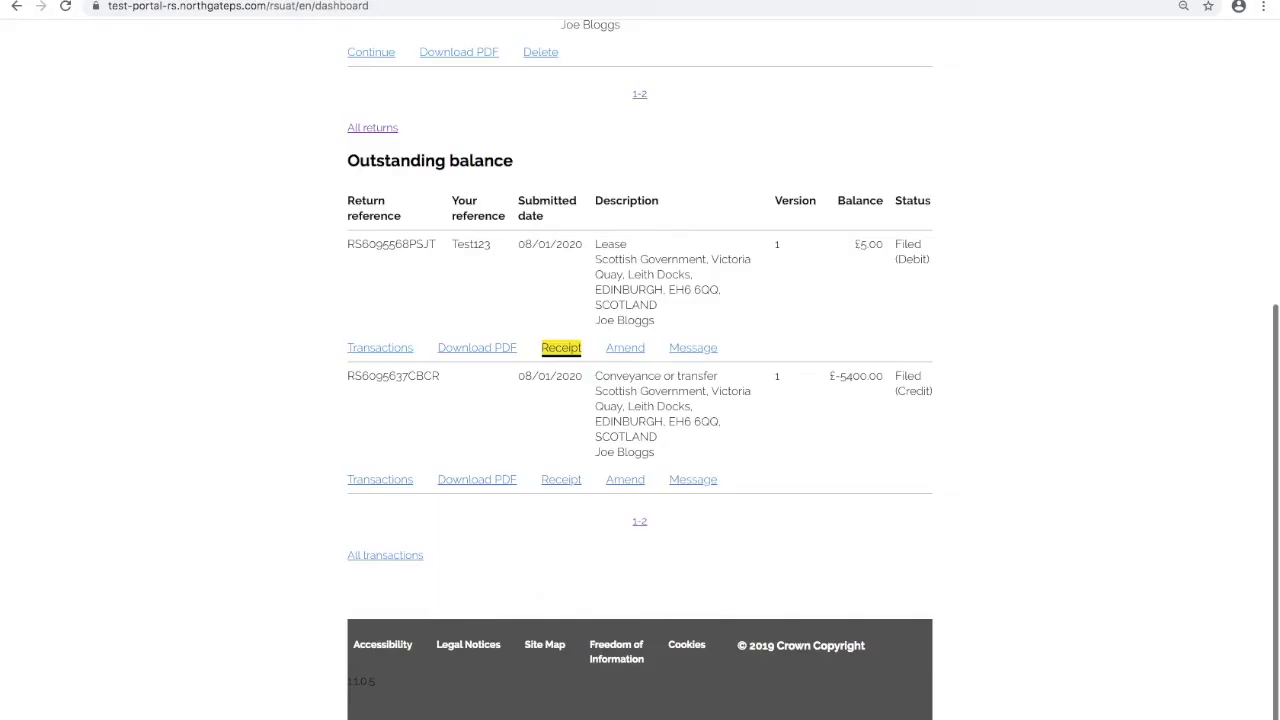
{"action": "left_click", "coordinate": [265, 375]}
{"action": "scroll", "coordinate": [265, 375], "scroll_direction": "up", "scroll_amount": 5}
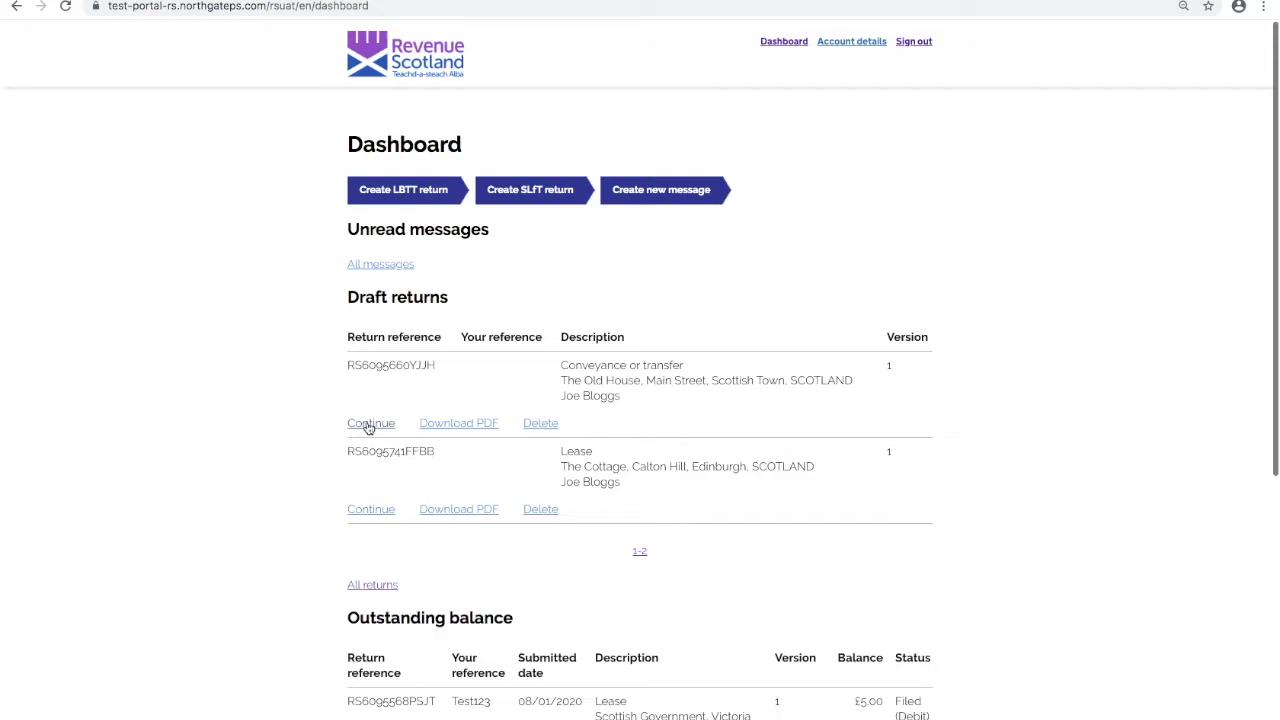
- Reopen the conveyance draft, edit its transaction details, and view the LBTT4010 residential property guidance
{"action": "left_click", "coordinate": [369, 425]}
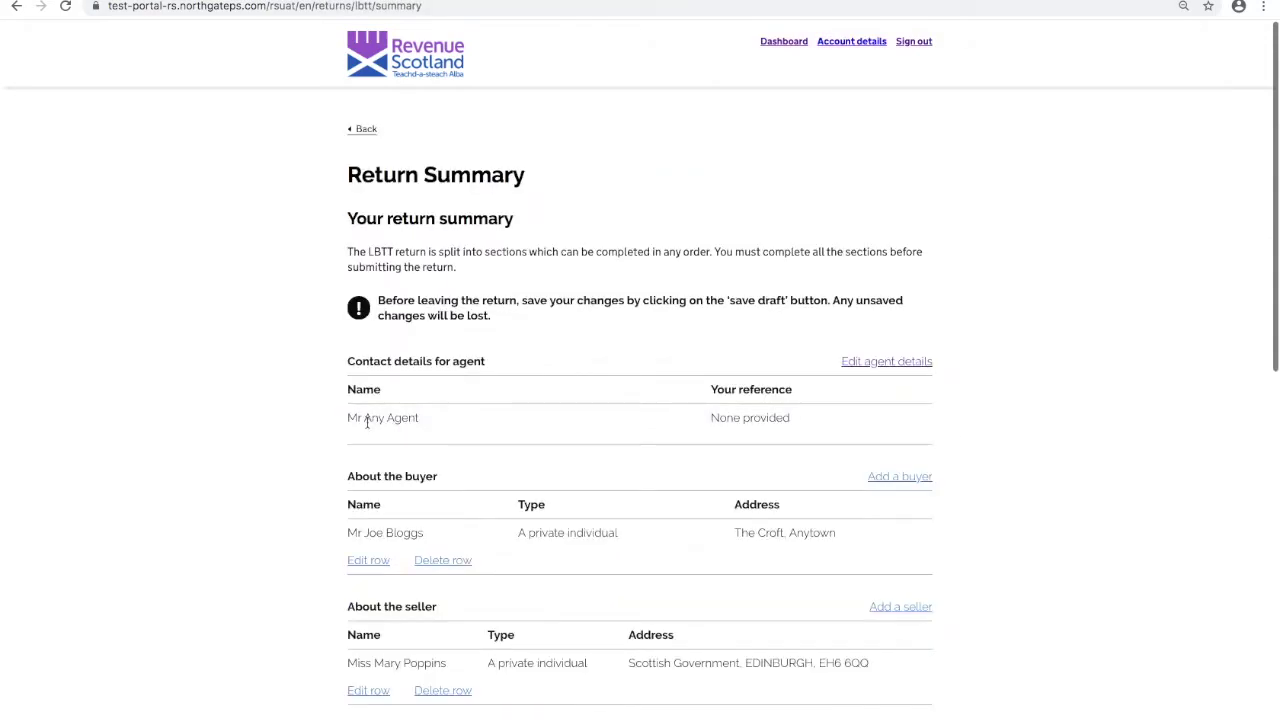
{"action": "scroll", "coordinate": [222, 407], "scroll_direction": "down", "scroll_amount": 5}
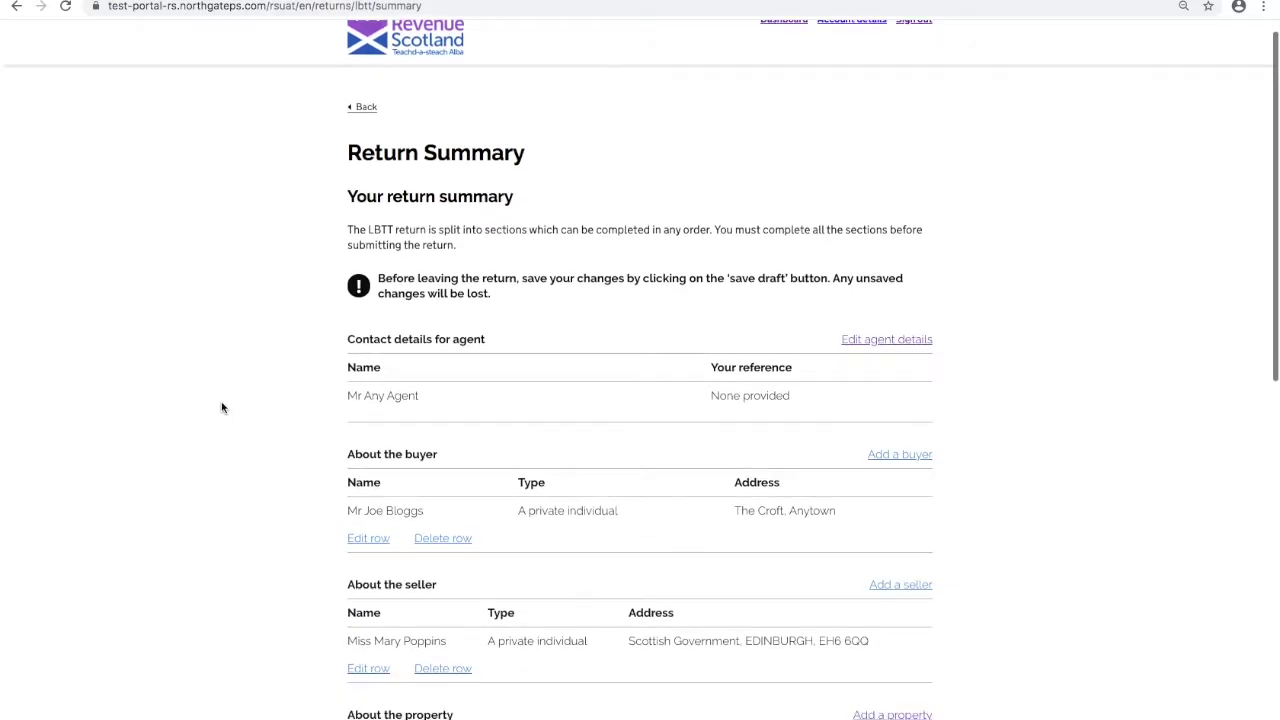
{"action": "scroll", "coordinate": [222, 407], "scroll_direction": "down", "scroll_amount": 3}
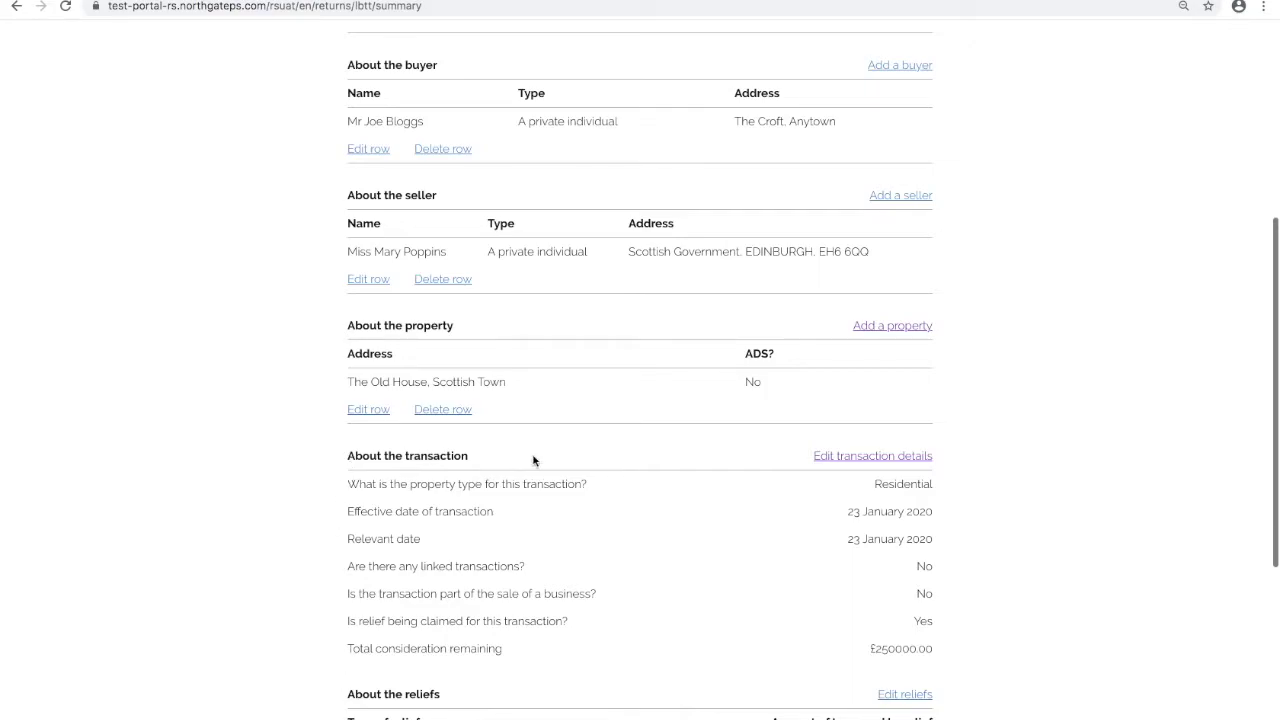
{"action": "left_click", "coordinate": [863, 458]}
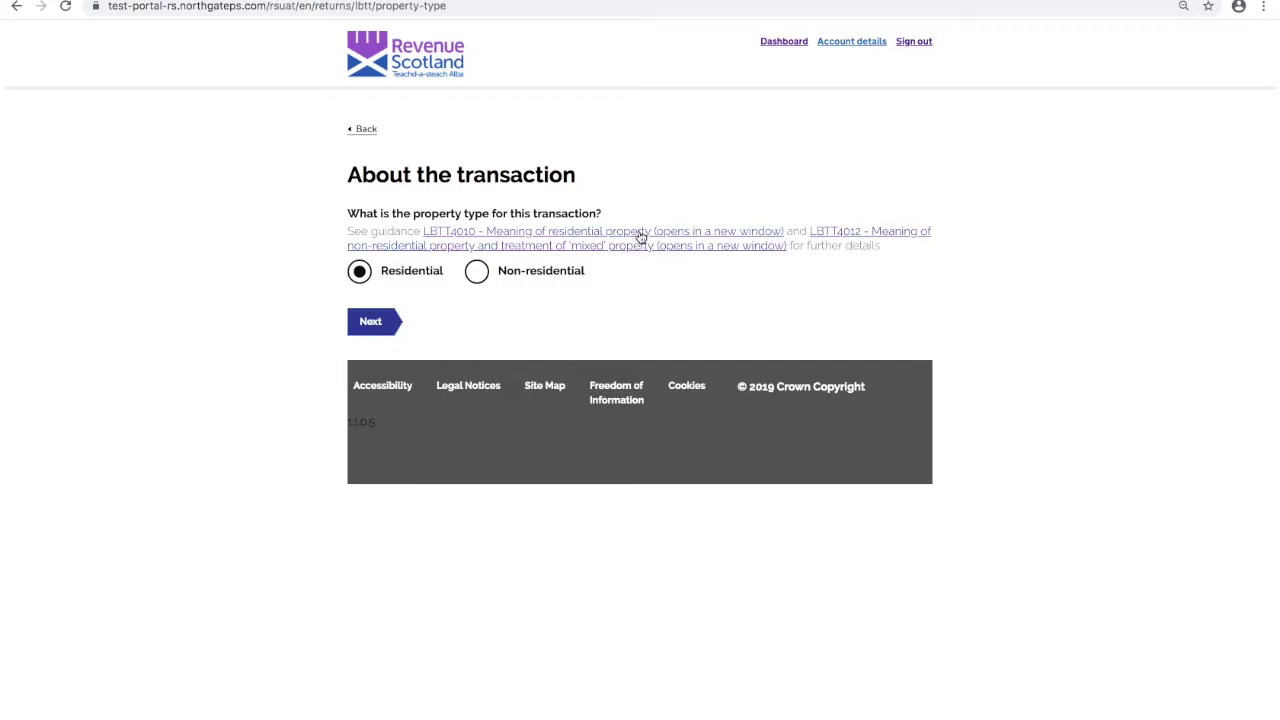
{"action": "left_click", "coordinate": [641, 236]}
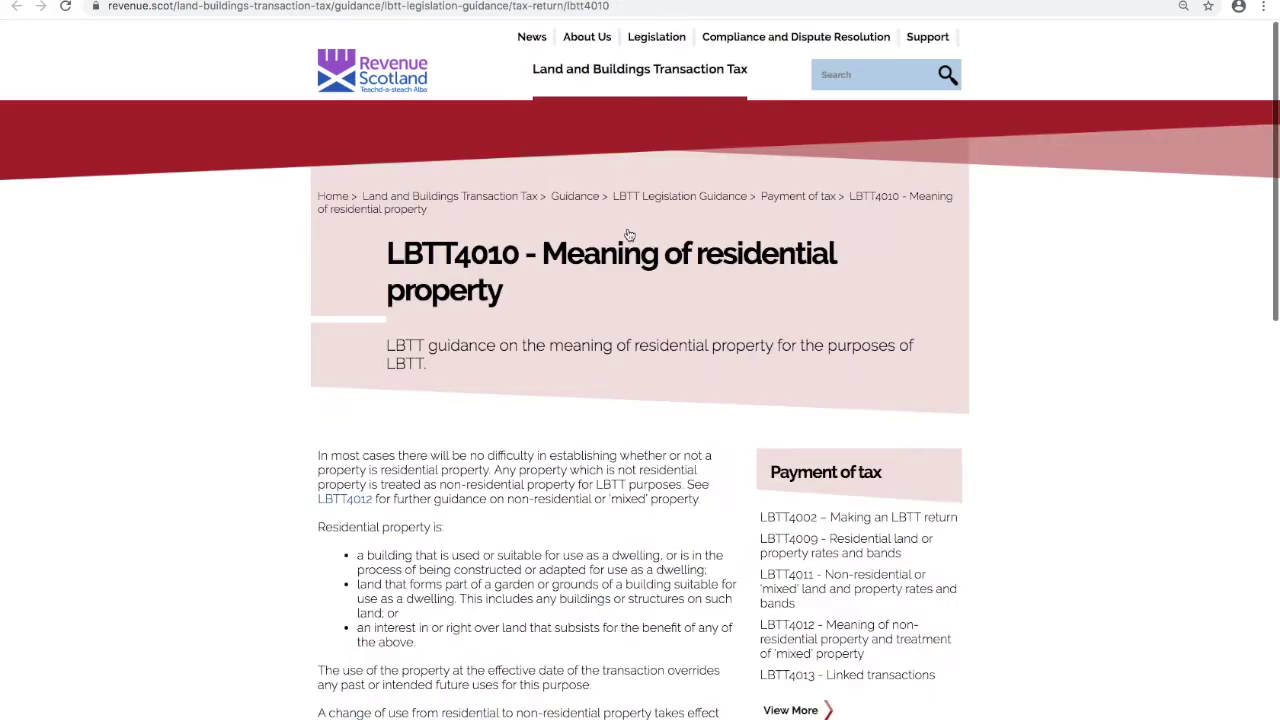
- Check the LBTT4012 non-residential guidance, then continue with Residential to the dates page
{"action": "key", "text": "ctrl+w"}
{"action": "left_click", "coordinate": [548, 245]}
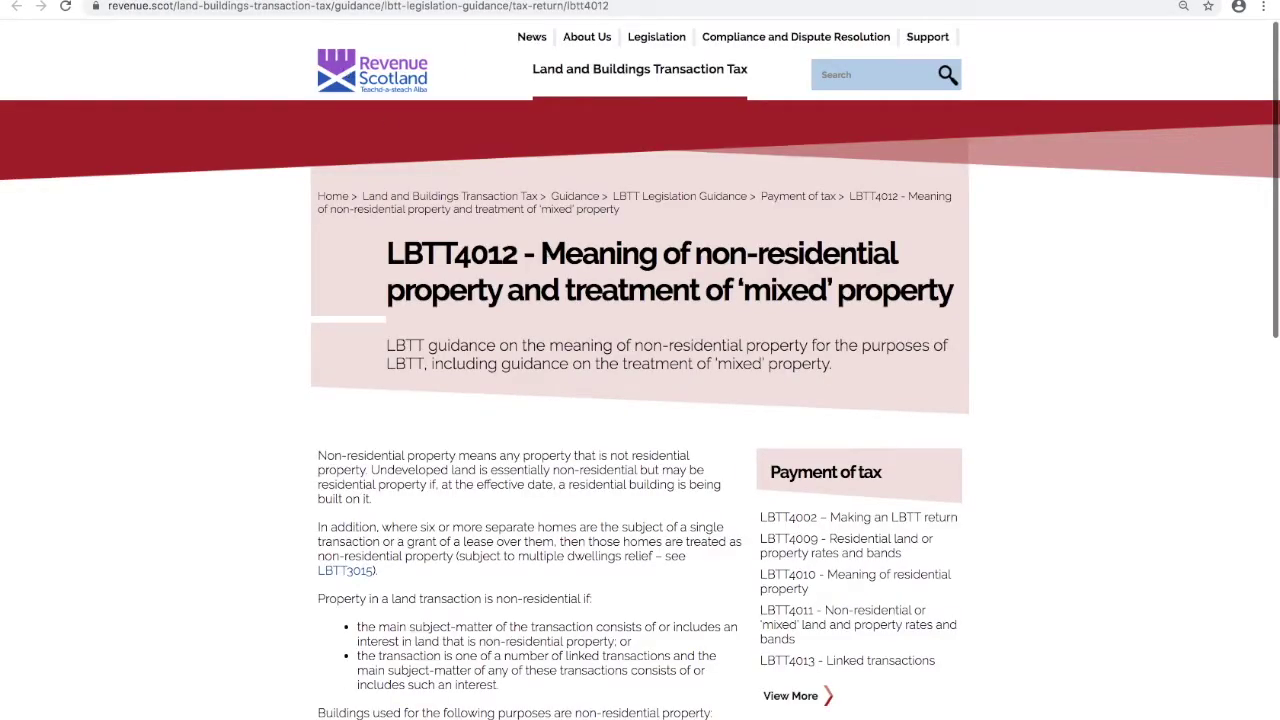
{"action": "key", "text": "ctrl+w"}
{"action": "left_click", "coordinate": [371, 322]}
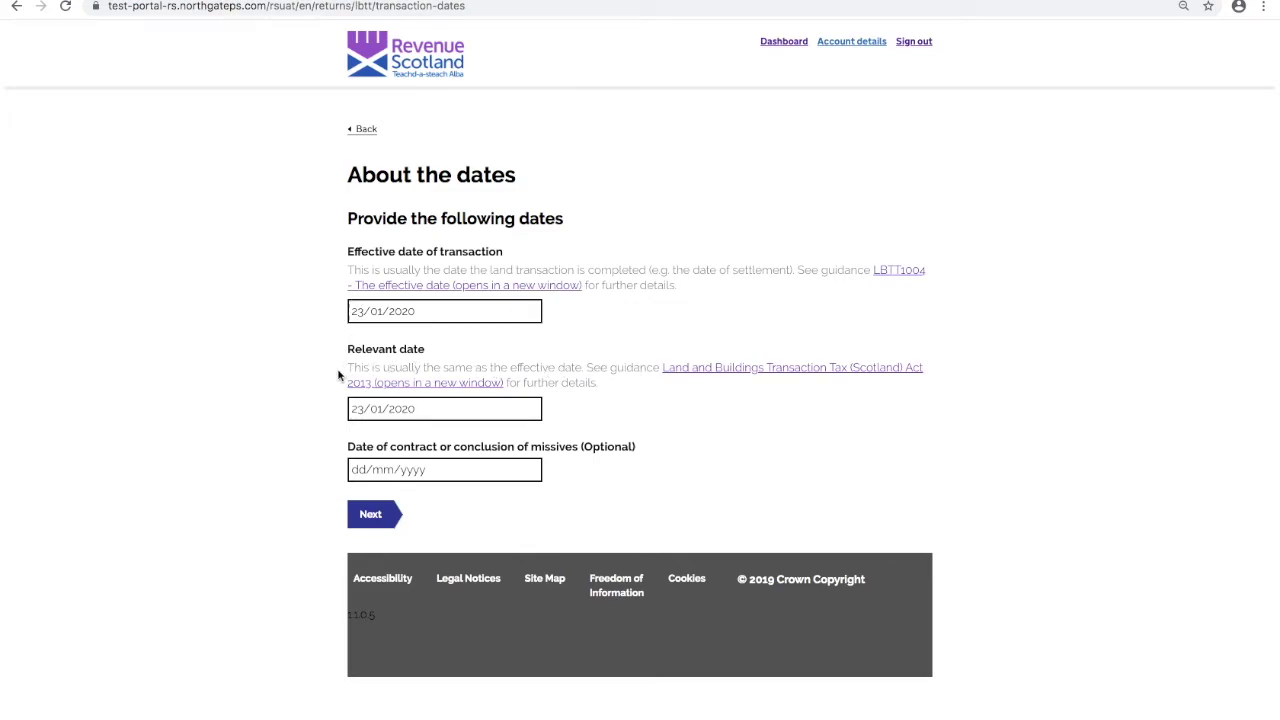
- Read the LBTT1004 effective date guidance and the Act, then continue past the 23/01/2020 dates
{"action": "left_click", "coordinate": [900, 271]}
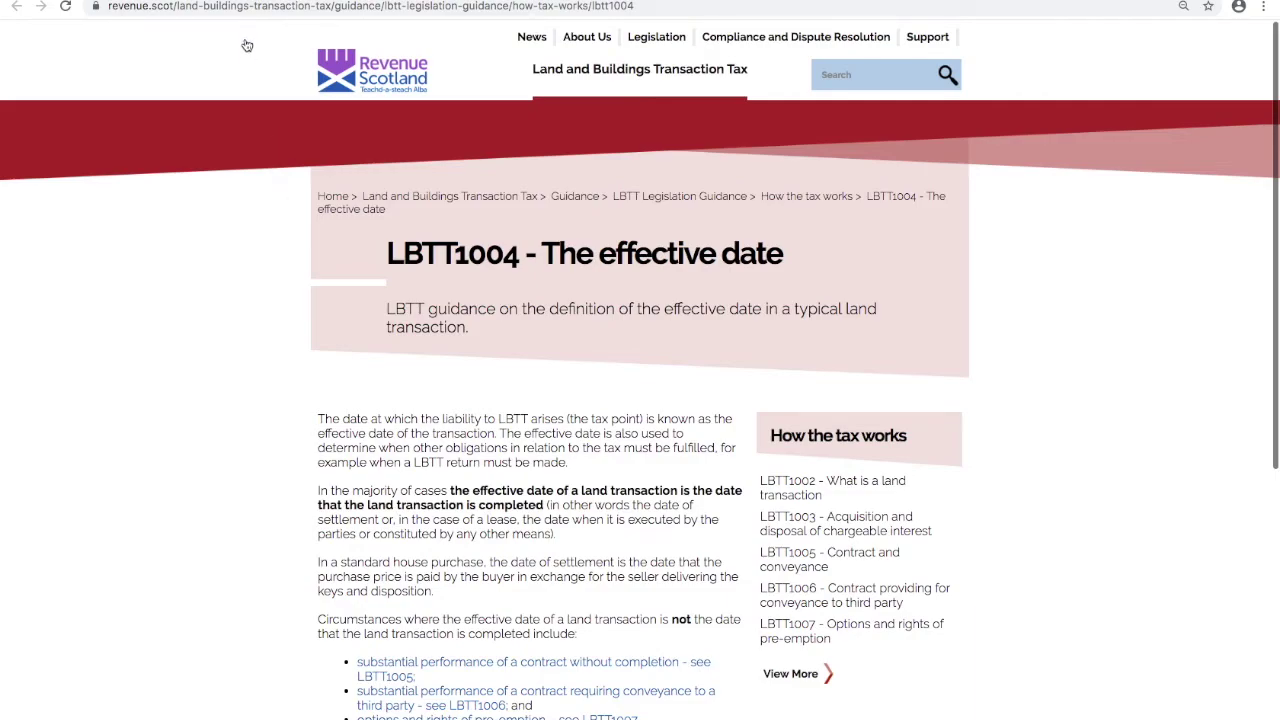
{"action": "key", "text": "ctrl+w"}
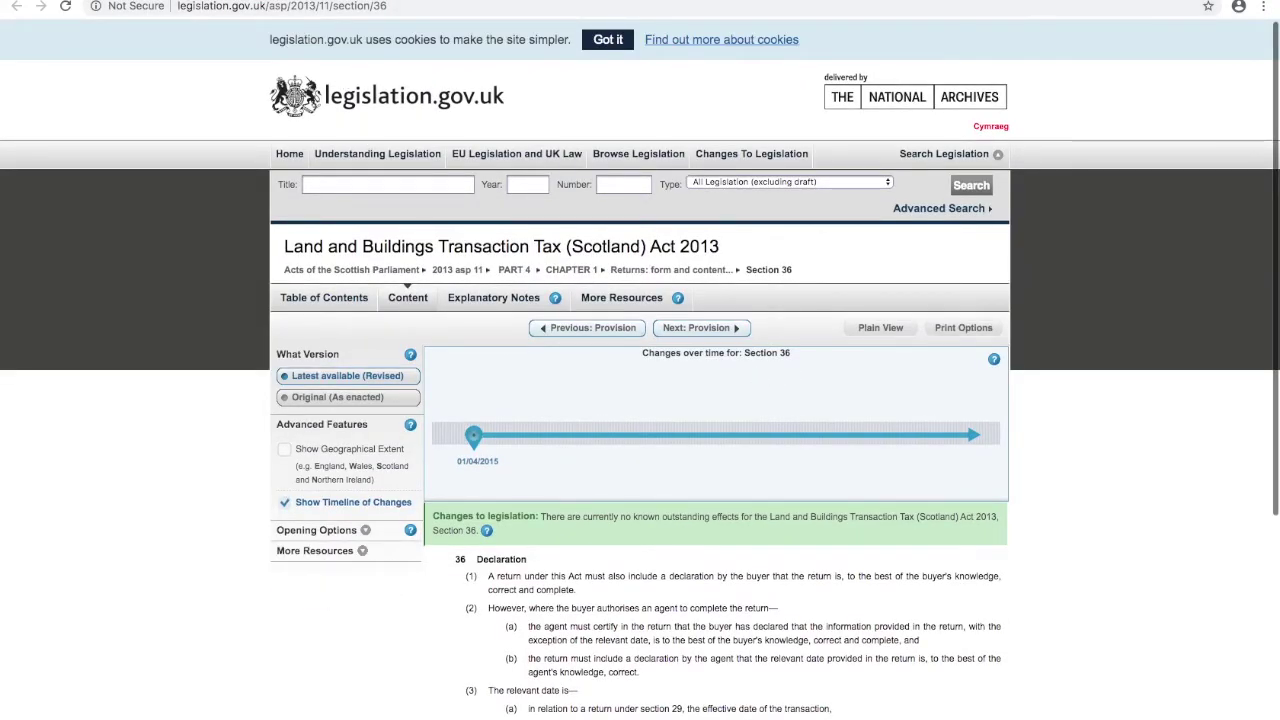
{"action": "key", "text": "ctrl+w"}
{"action": "left_click", "coordinate": [380, 518]}
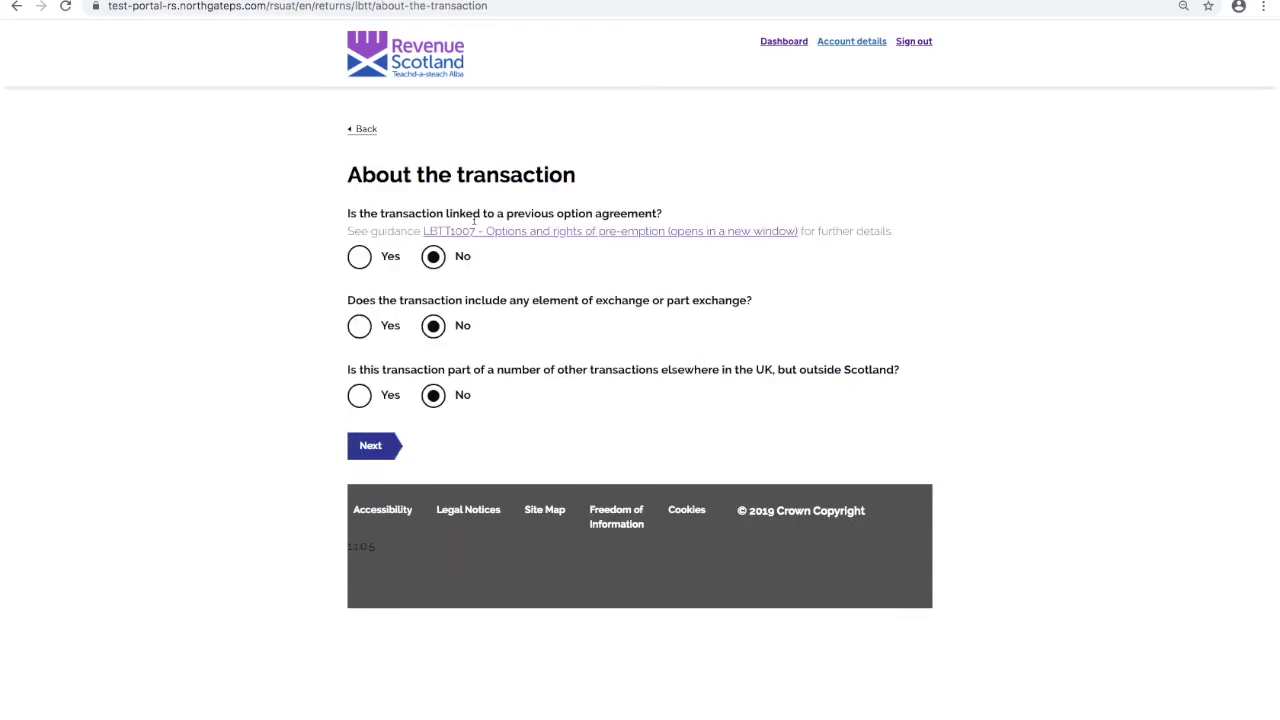
- Read the LBTT1007 options and pre-emption guidance, then continue to Linked Transactions
{"action": "left_click", "coordinate": [520, 233]}
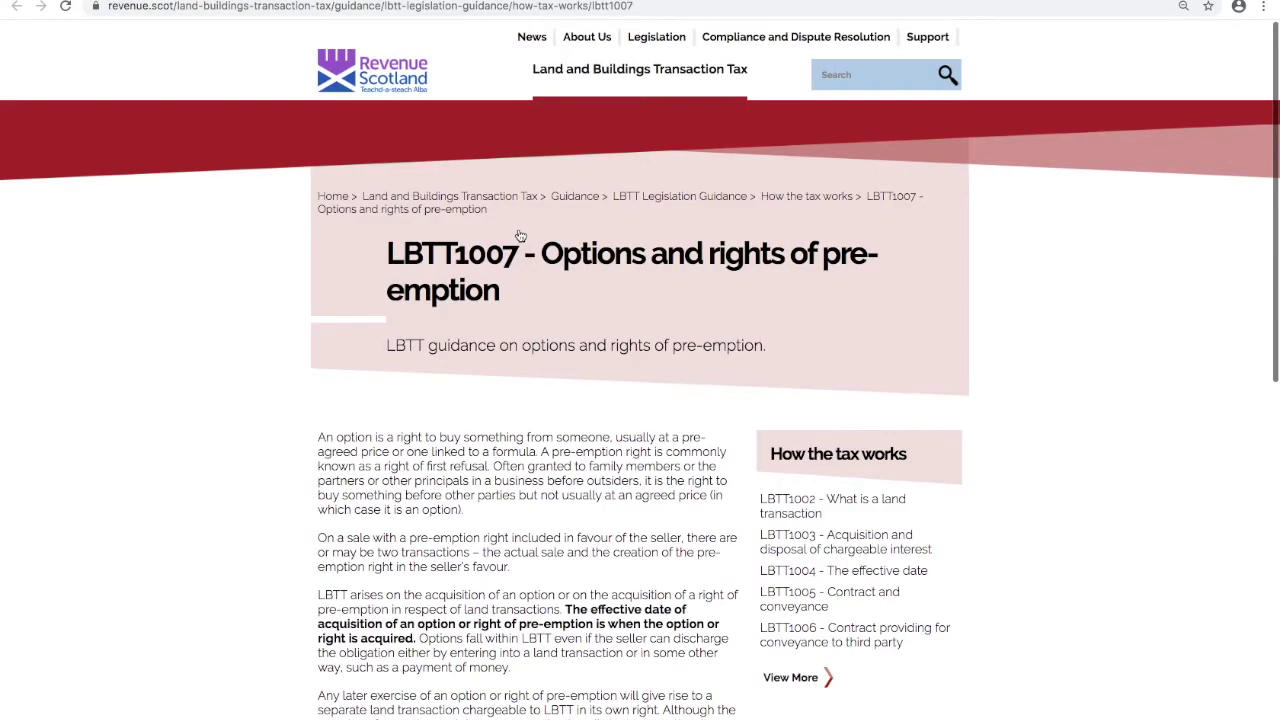
{"action": "scroll", "coordinate": [233, 348], "scroll_direction": "down", "scroll_amount": 1}
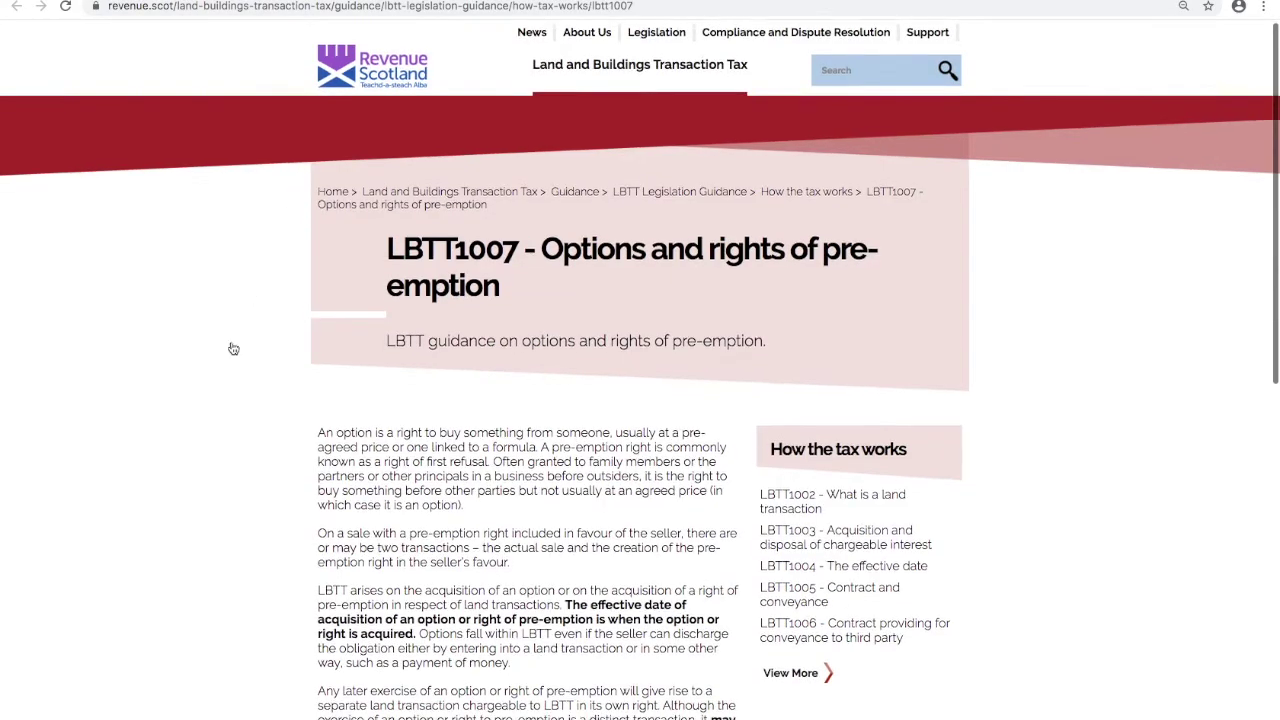
{"action": "scroll", "coordinate": [233, 345], "scroll_direction": "down", "scroll_amount": 3}
{"action": "scroll", "coordinate": [232, 280], "scroll_direction": "up", "scroll_amount": 3}
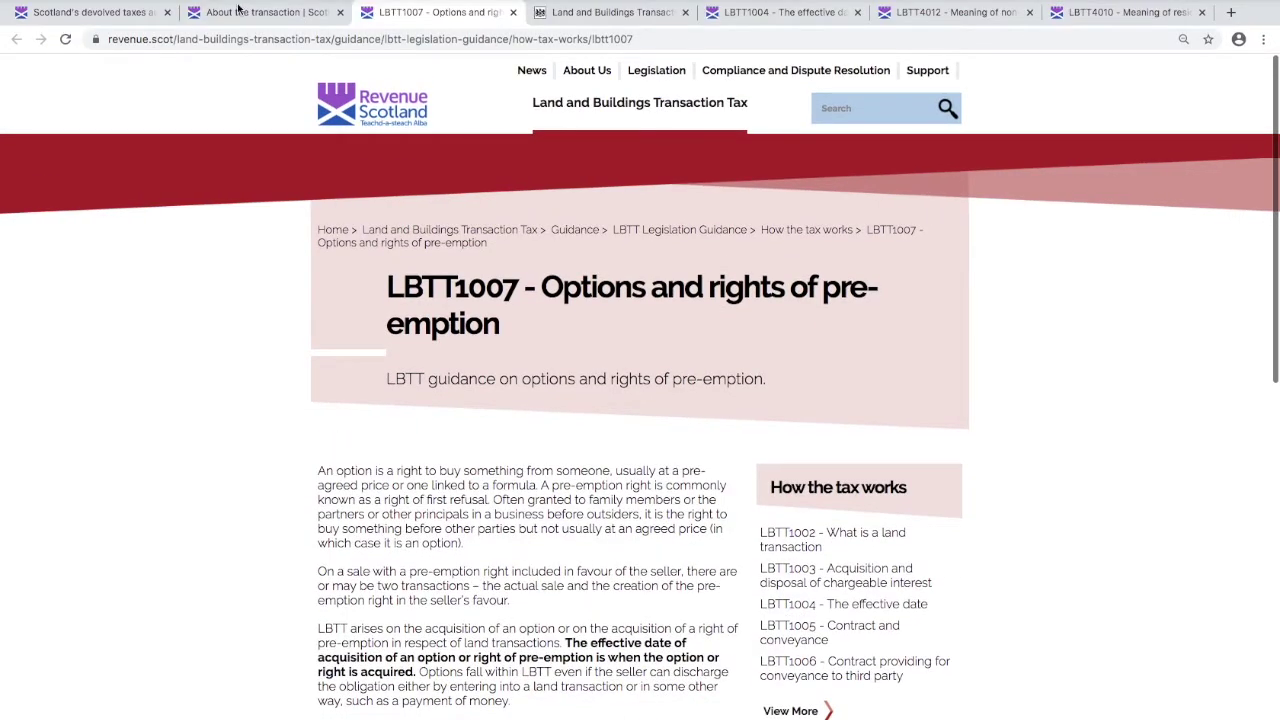
{"action": "left_click", "coordinate": [238, 10]}
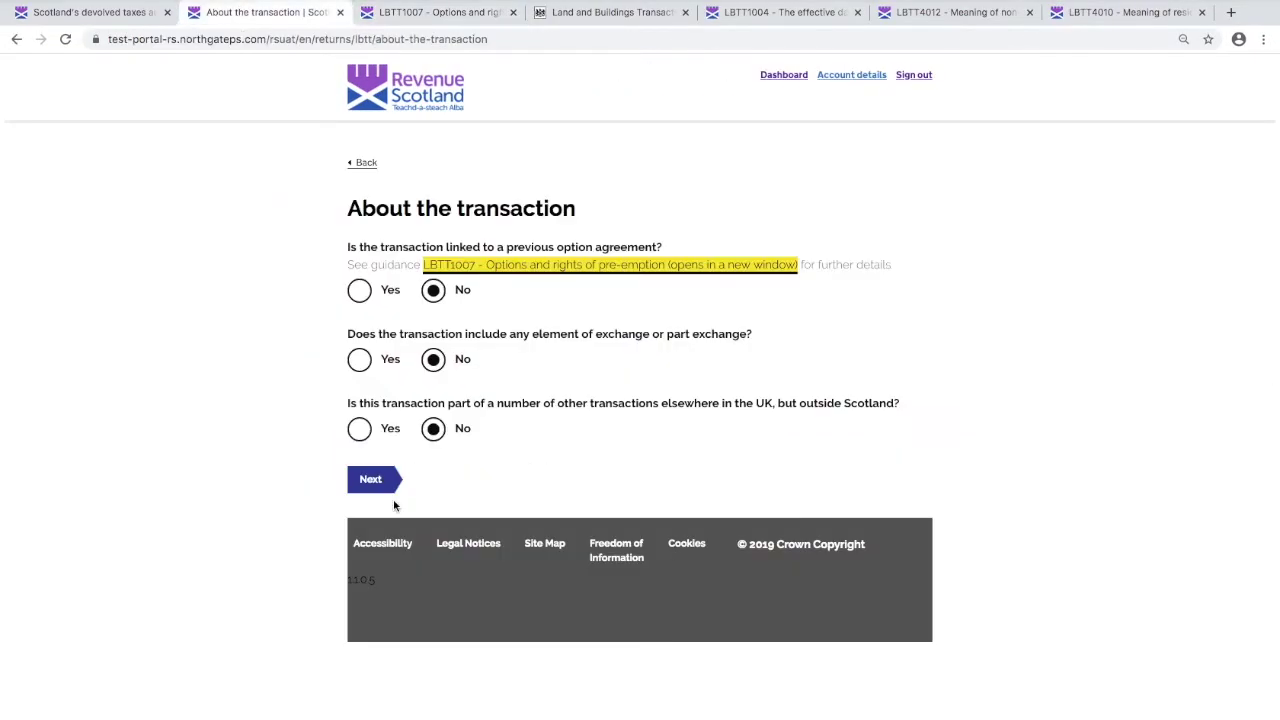
{"action": "left_click", "coordinate": [377, 452]}
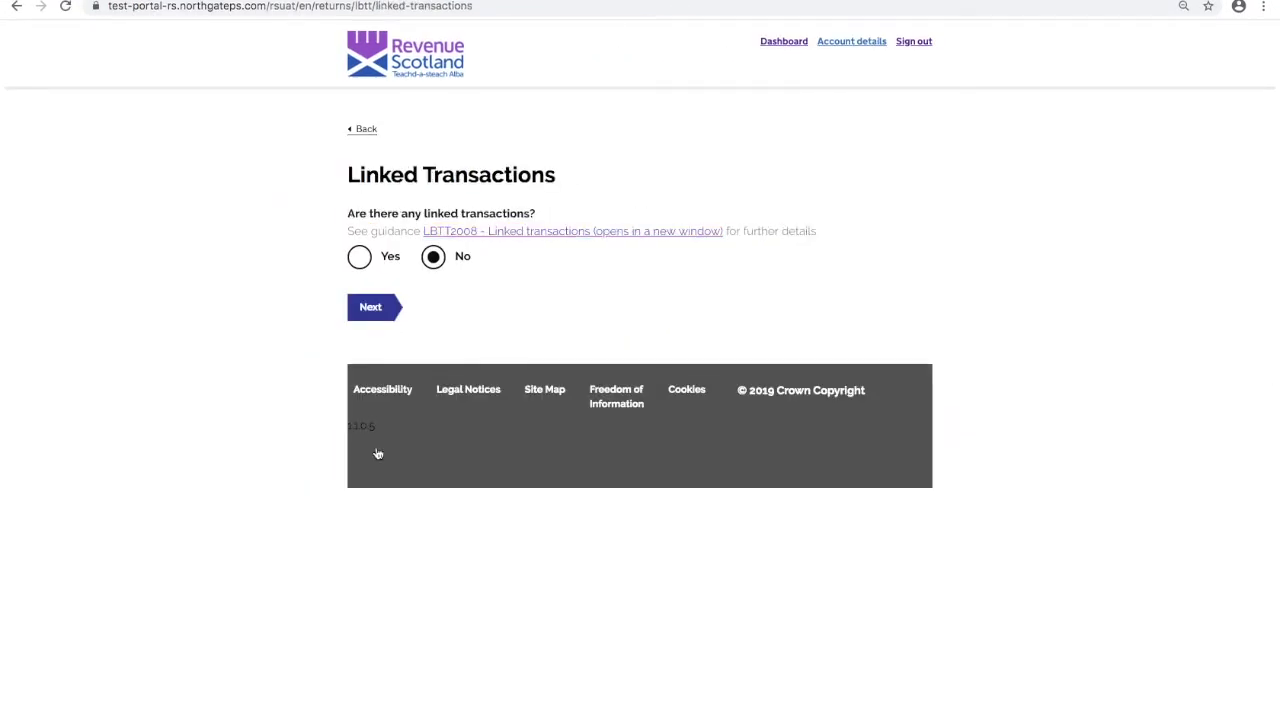
- Read the LBTT2008 linked transactions guidance and continue past the linked transactions and business sale questions
{"action": "left_click", "coordinate": [608, 236]}
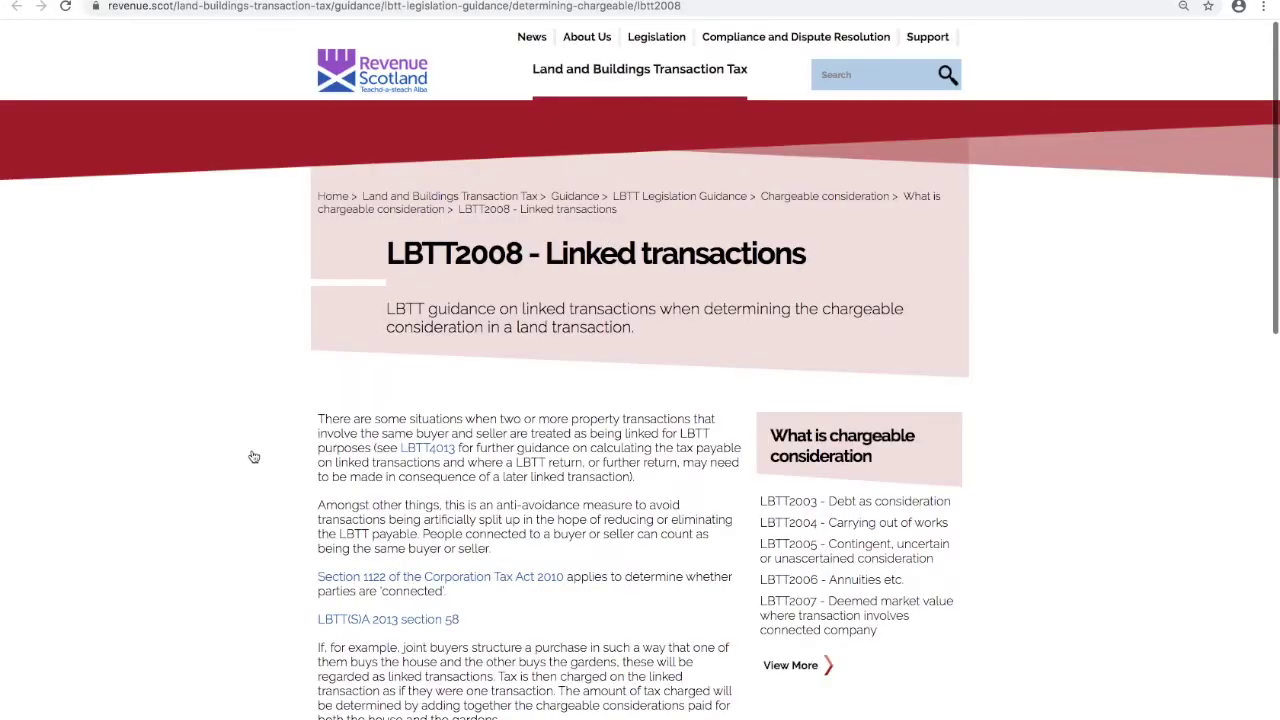
{"action": "scroll", "coordinate": [254, 455], "scroll_direction": "down", "scroll_amount": 1}
{"action": "scroll", "coordinate": [251, 457], "scroll_direction": "down", "scroll_amount": 6}
{"action": "scroll", "coordinate": [251, 400], "scroll_direction": "up", "scroll_amount": 7}
{"action": "left_click", "coordinate": [246, 2]}
{"action": "left_click", "coordinate": [370, 307]}
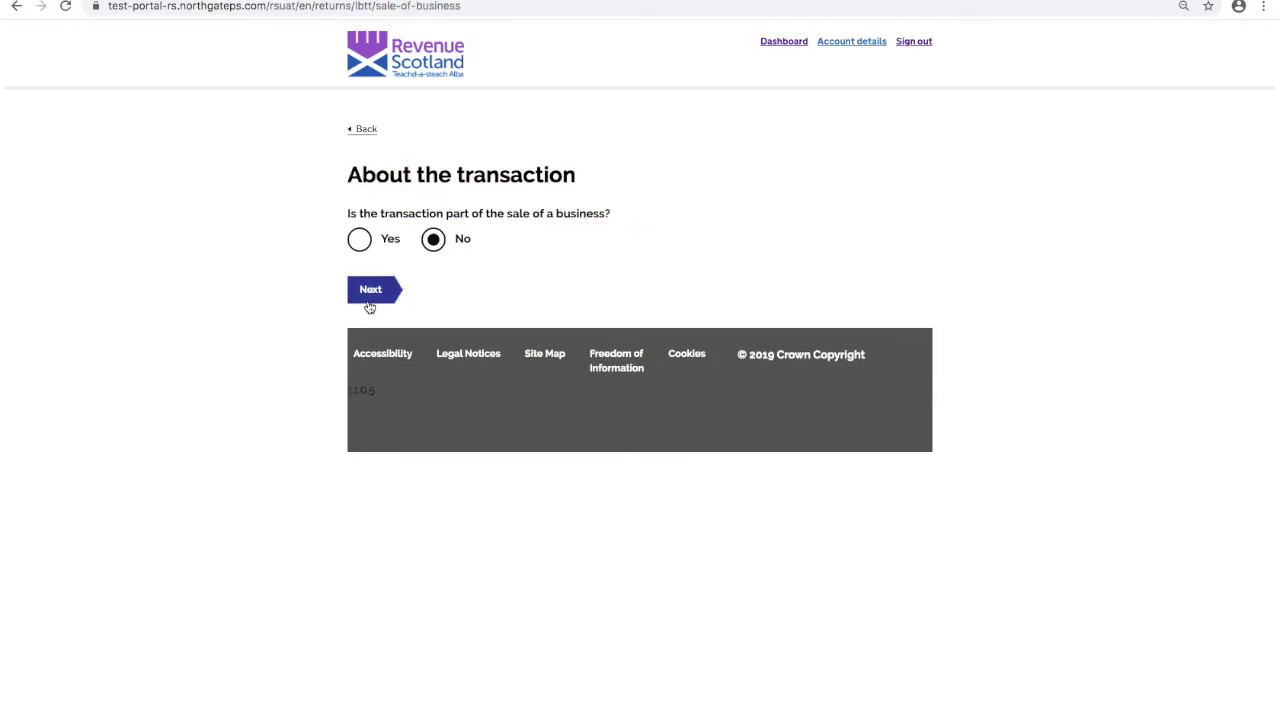
{"action": "left_click", "coordinate": [372, 297]}
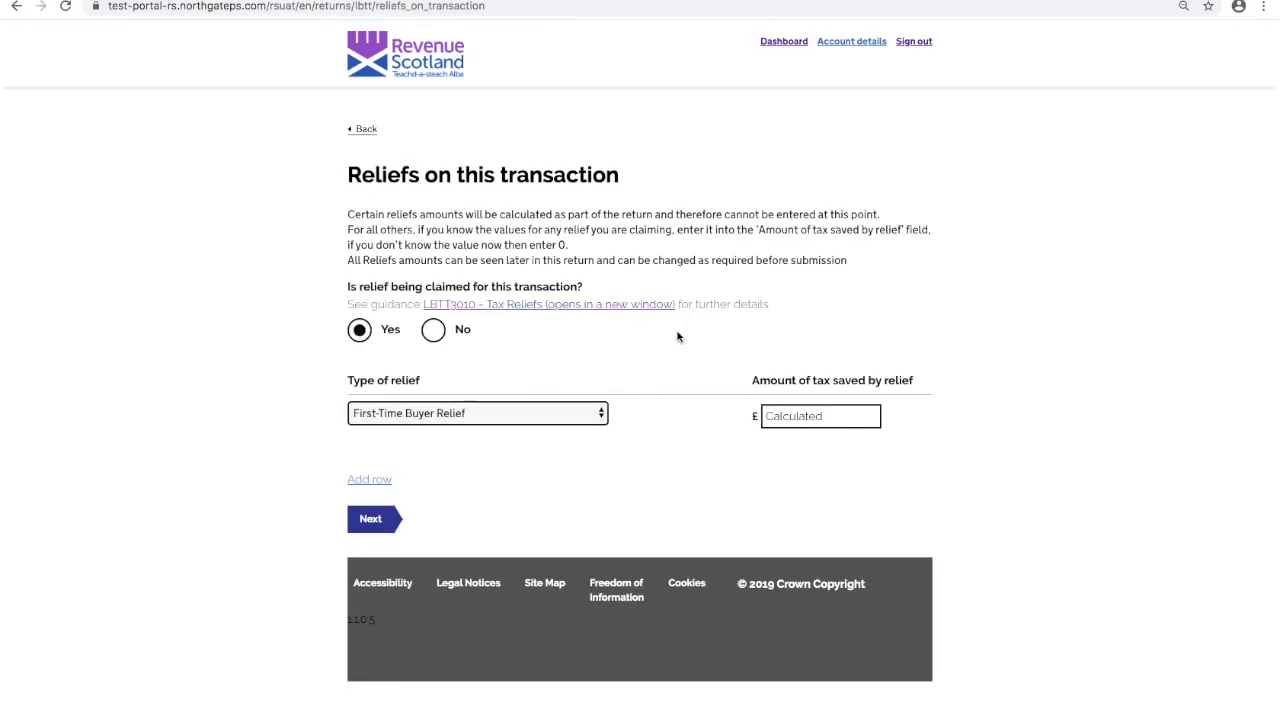
- Read the LBTT3010 reliefs guidance, then continue through future events and the £250000 consideration to the summary
{"action": "left_click", "coordinate": [508, 306]}
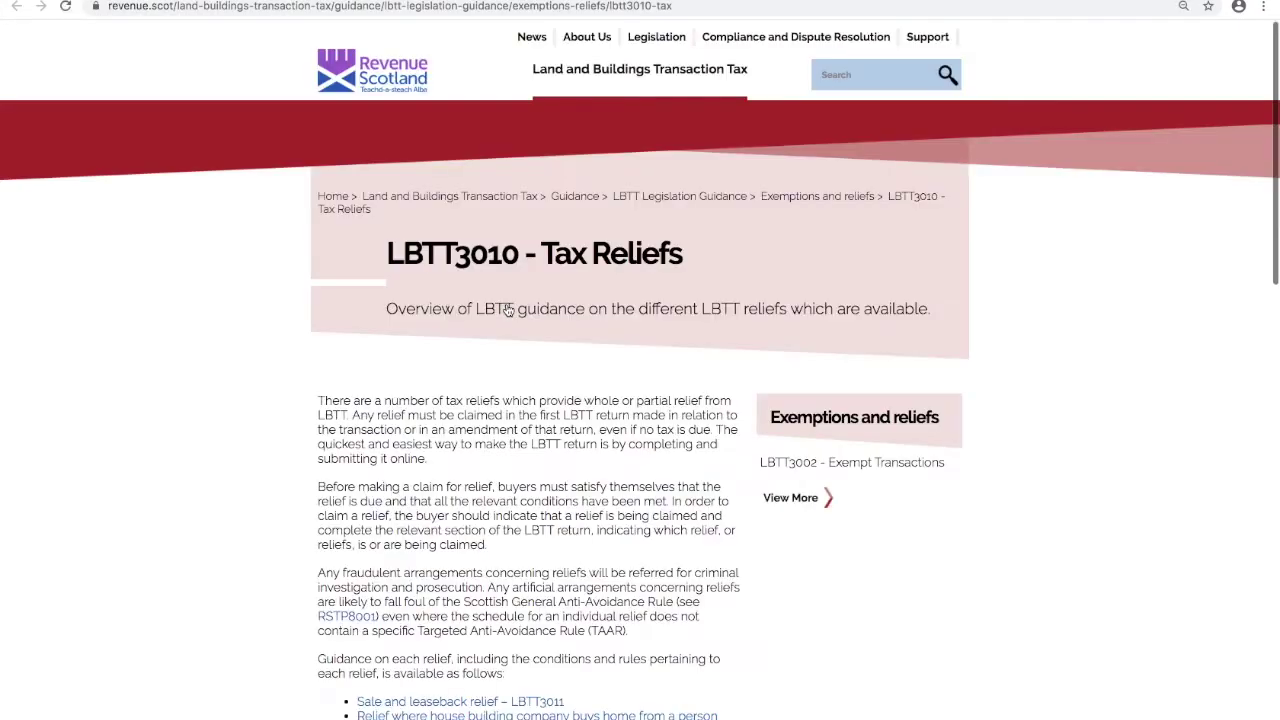
{"action": "scroll", "coordinate": [251, 460], "scroll_direction": "down", "scroll_amount": 2}
{"action": "scroll", "coordinate": [251, 460], "scroll_direction": "up", "scroll_amount": 2}
{"action": "key", "text": "ctrl+w"}
{"action": "left_click", "coordinate": [388, 521]}
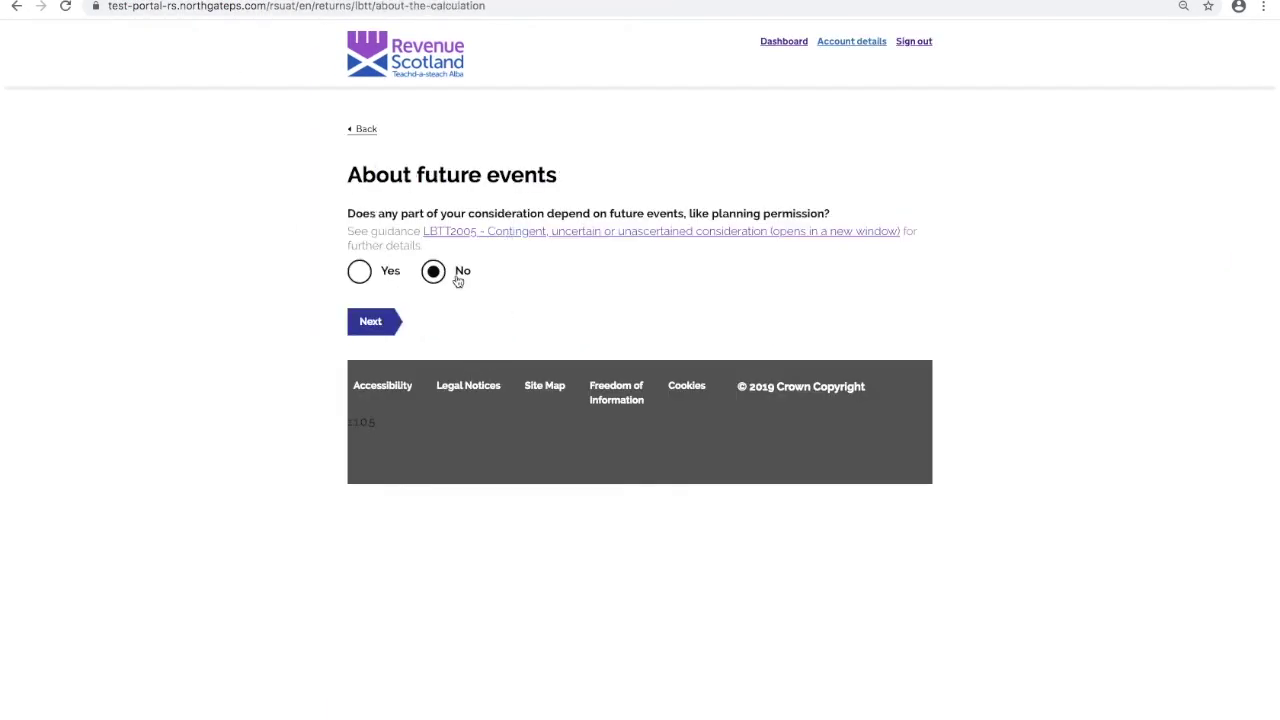
{"action": "left_click", "coordinate": [370, 323]}
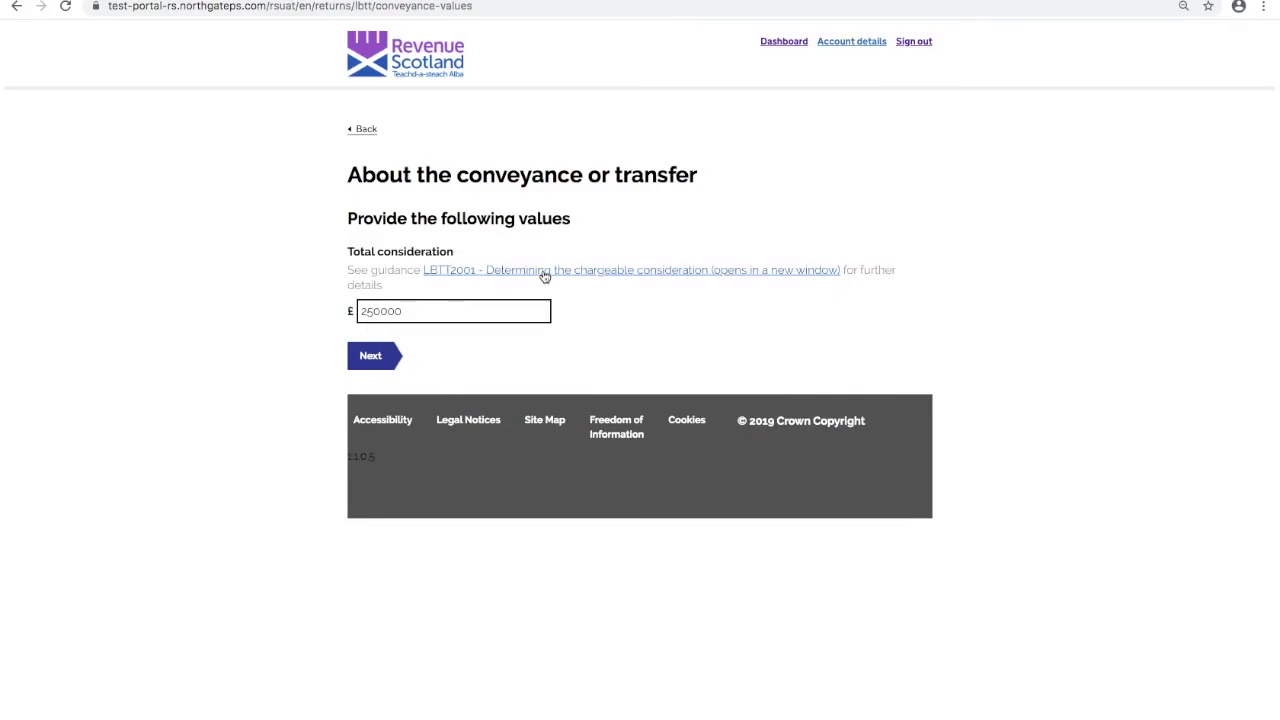
{"action": "left_click", "coordinate": [397, 355]}
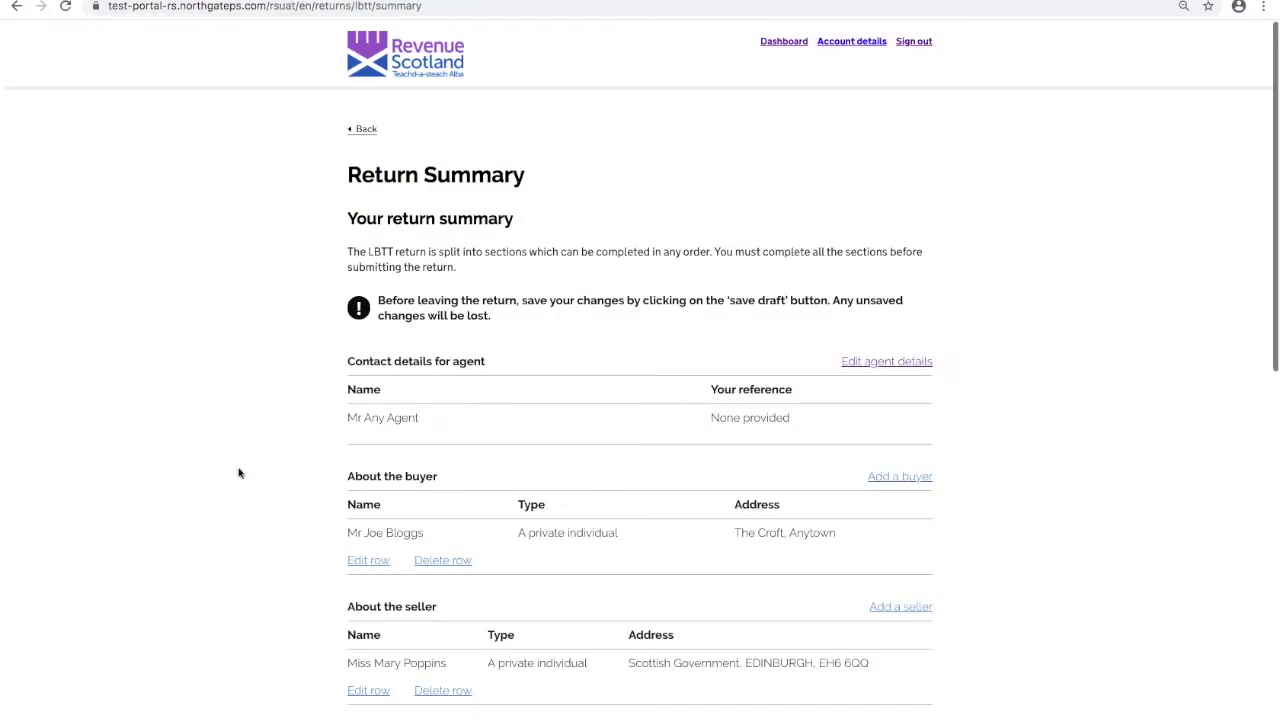
- Save the LBTT return as a draft from the Return Summary and return to the dashboard
{"action": "scroll", "coordinate": [238, 473], "scroll_direction": "down", "scroll_amount": 1}
{"action": "scroll", "coordinate": [238, 470], "scroll_direction": "down", "scroll_amount": 10}
{"action": "left_click", "coordinate": [386, 581]}
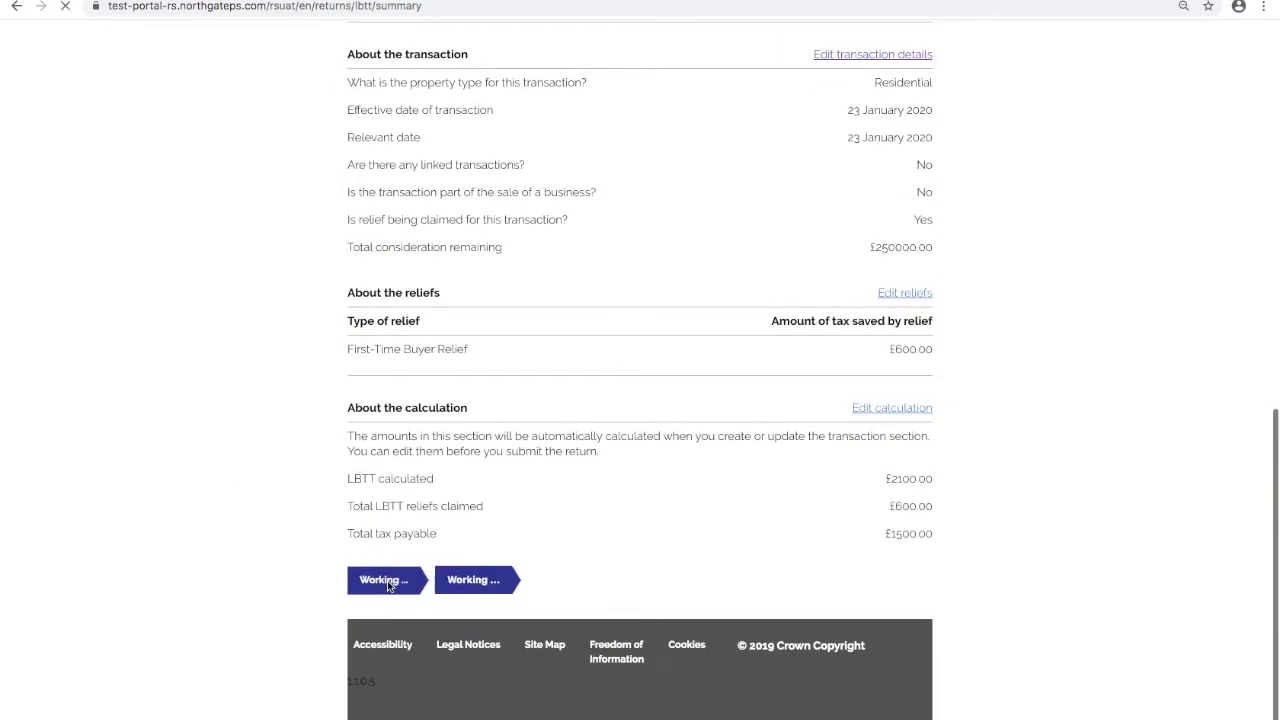
{"action": "left_click", "coordinate": [406, 316]}
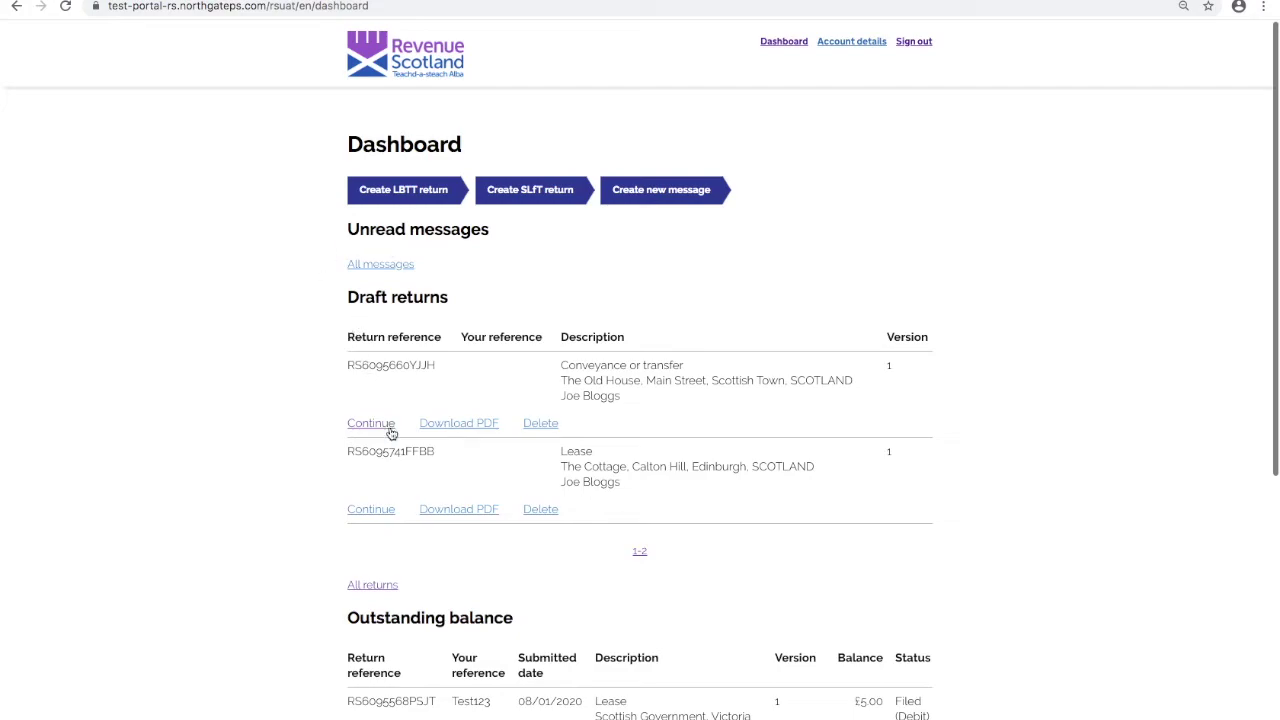
- Reopen the conveyance or transfer draft and start editing its transaction details
{"action": "left_click", "coordinate": [386, 429]}
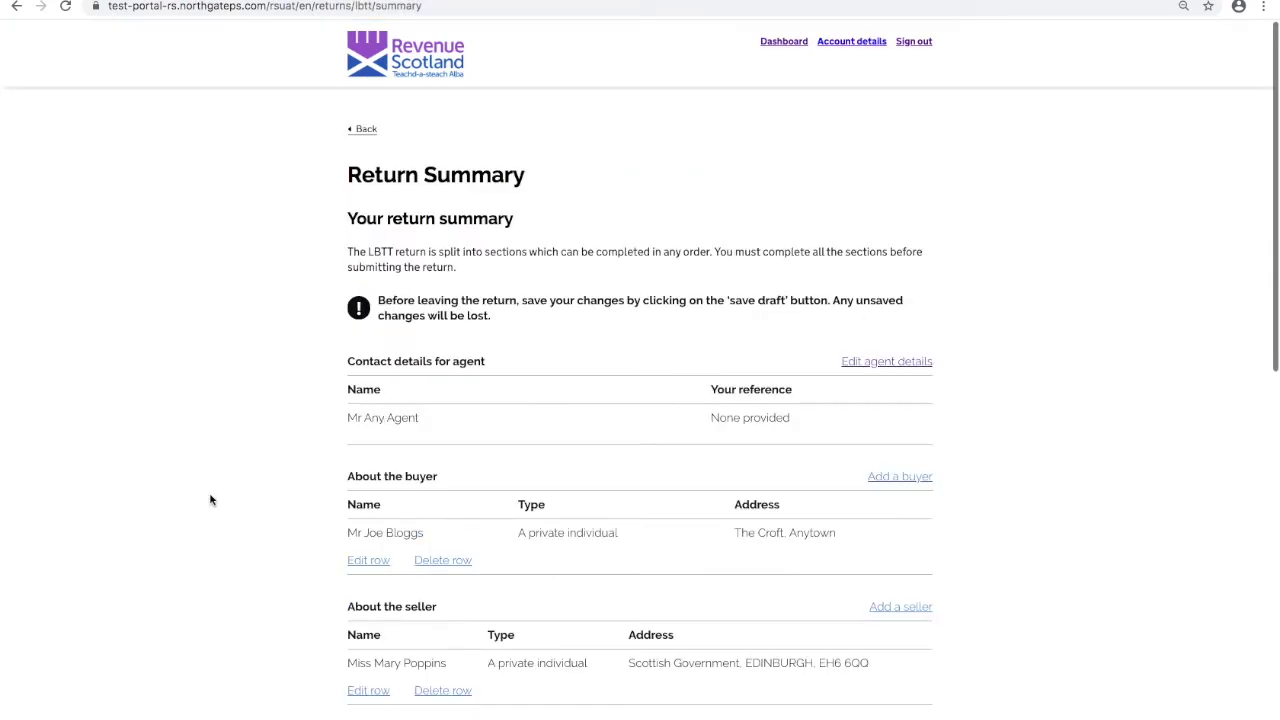
{"action": "scroll", "coordinate": [210, 500], "scroll_direction": "down", "scroll_amount": 4}
{"action": "scroll", "coordinate": [210, 500], "scroll_direction": "down", "scroll_amount": 2}
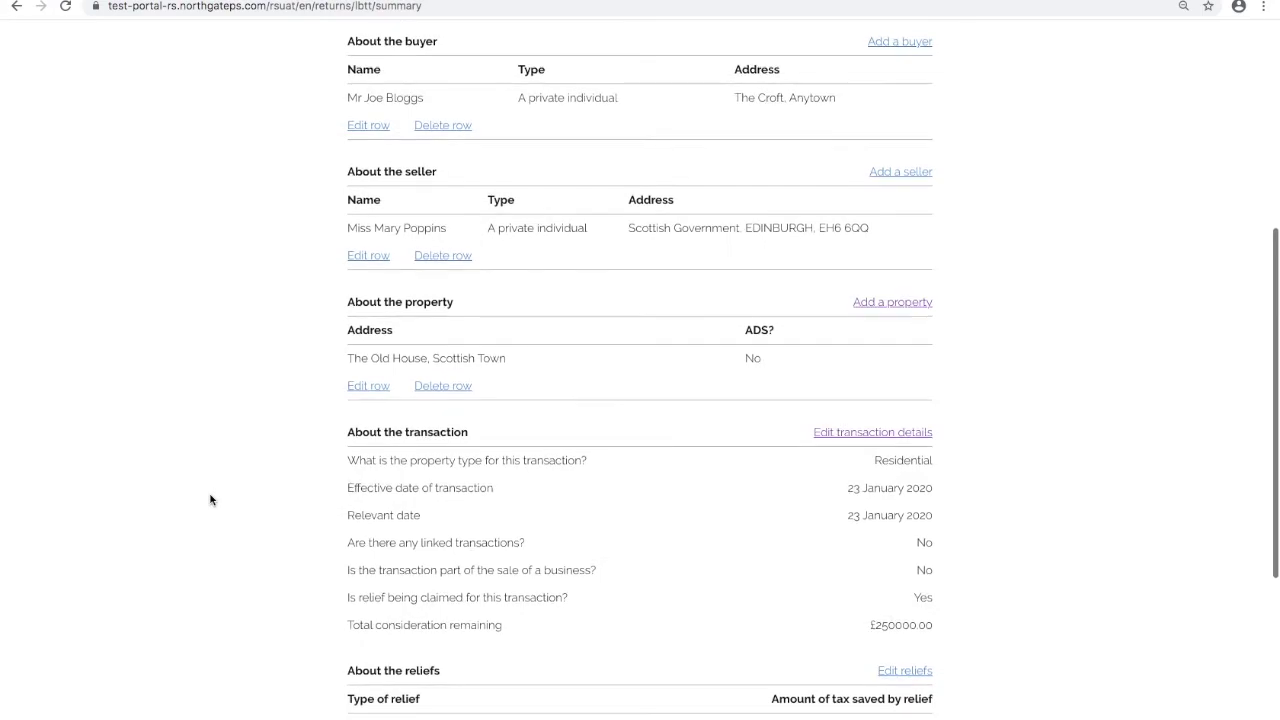
{"action": "left_click", "coordinate": [841, 270]}
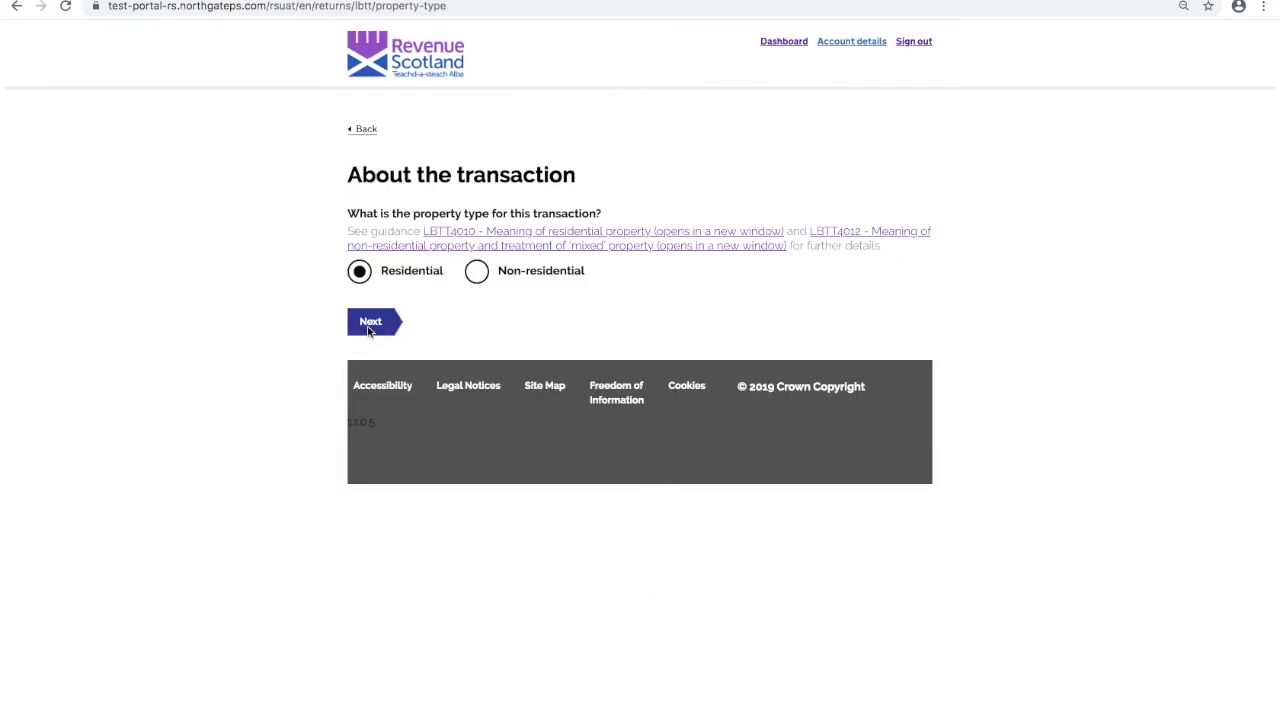
- Keep Residential, the dates and the No answers up to Reliefs, then change the relief-claimed answer
{"action": "left_click", "coordinate": [368, 323]}
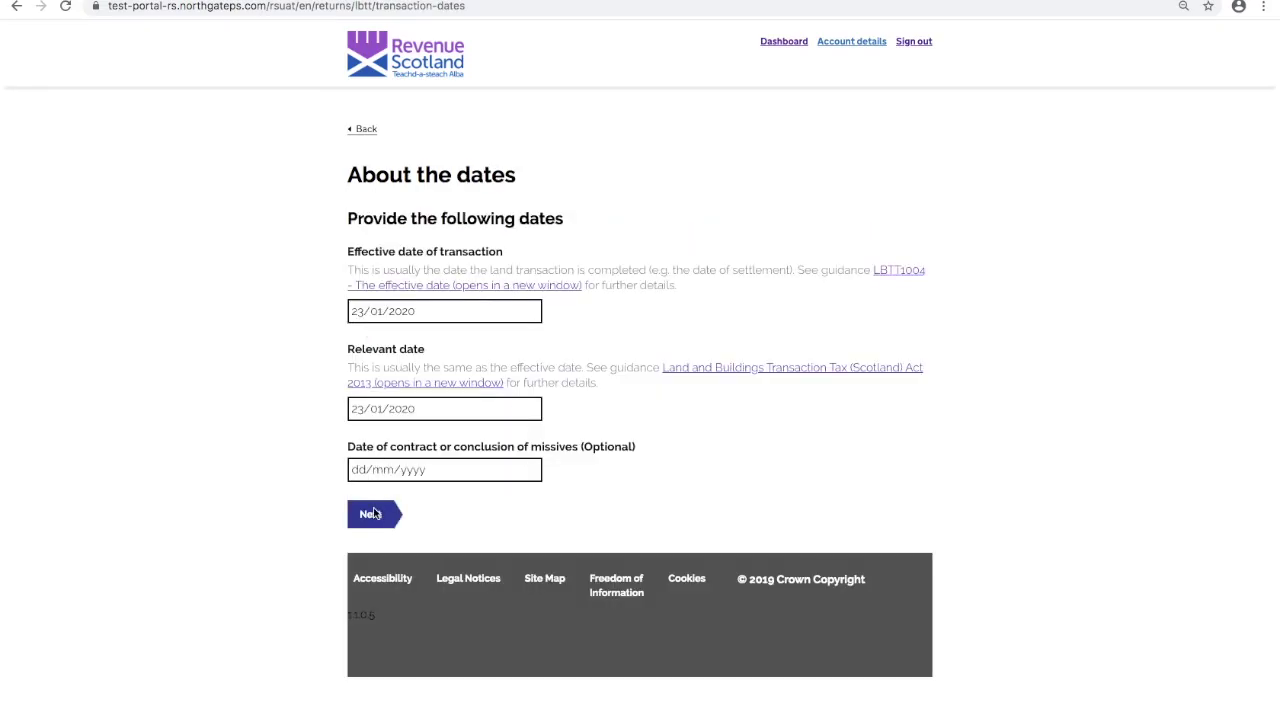
{"action": "left_click", "coordinate": [372, 513]}
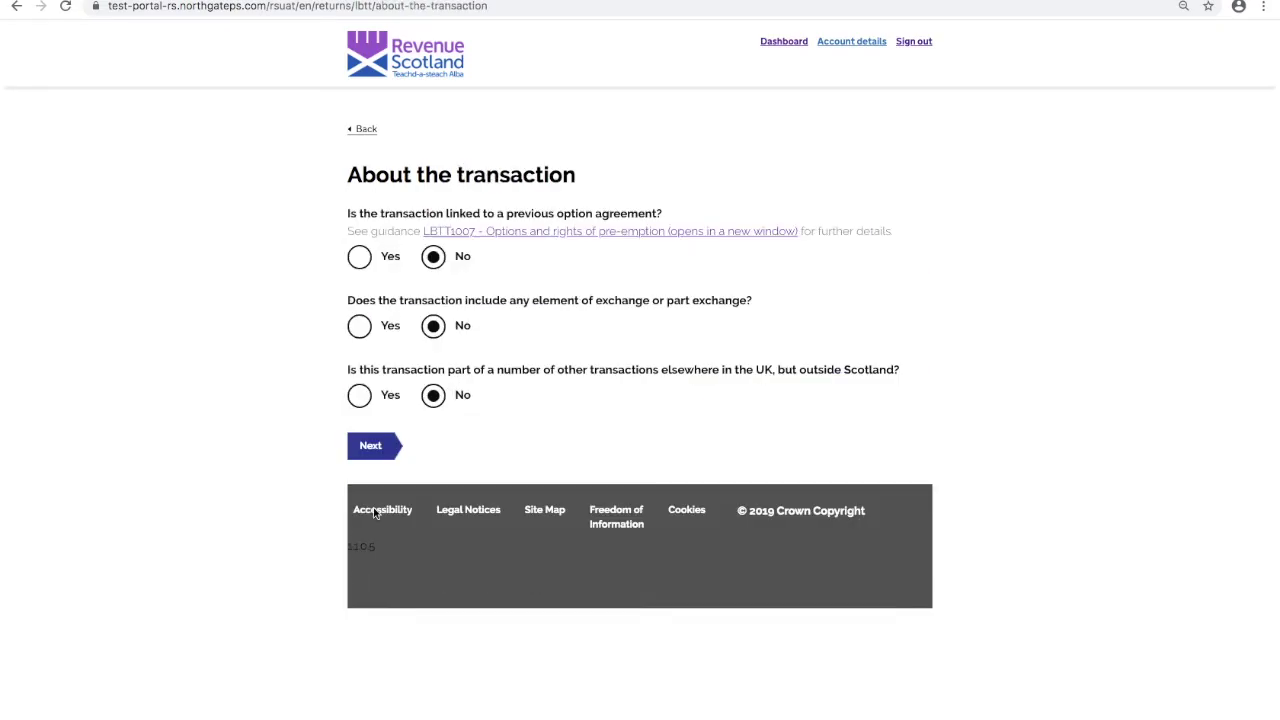
{"action": "left_click", "coordinate": [373, 448]}
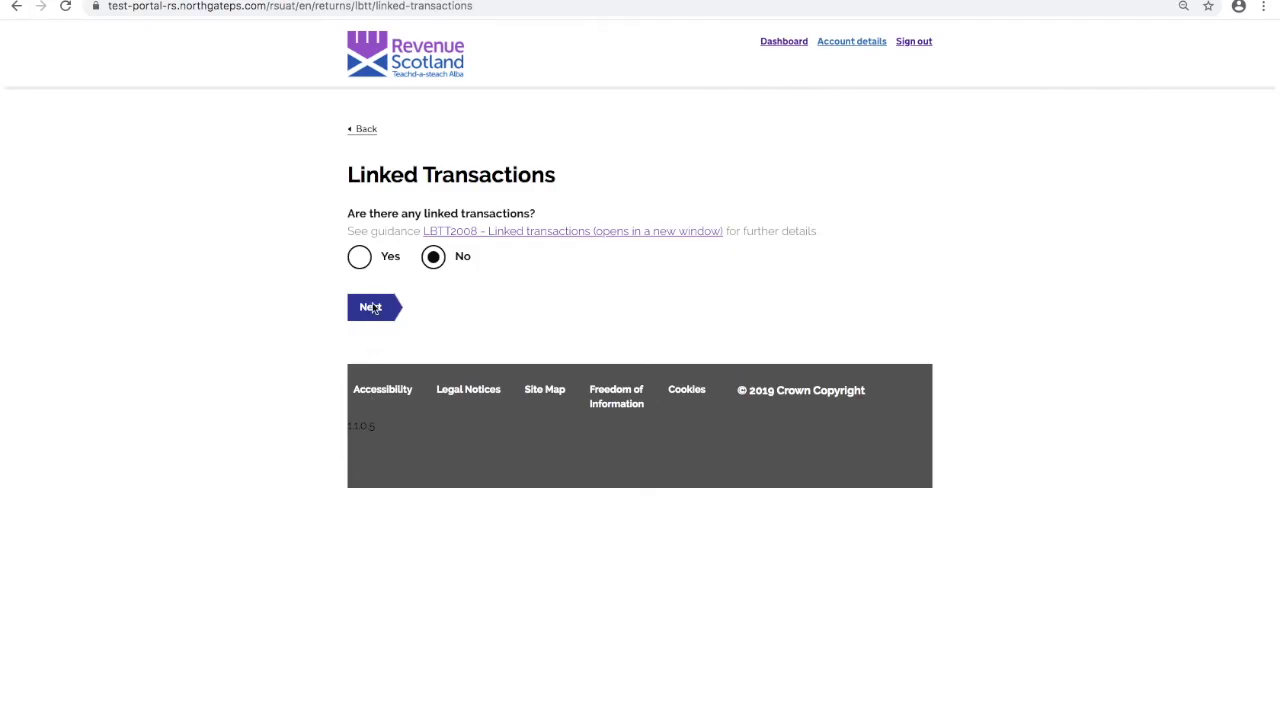
{"action": "left_click", "coordinate": [372, 303]}
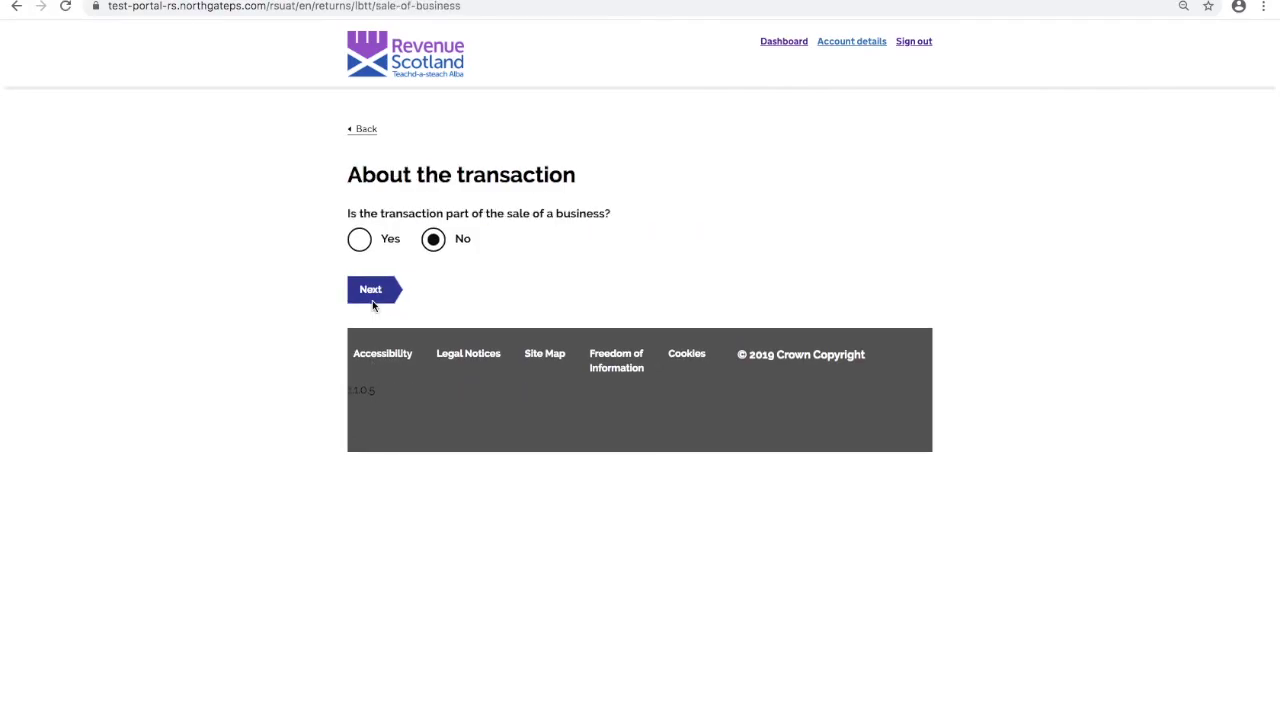
{"action": "left_click", "coordinate": [372, 302]}
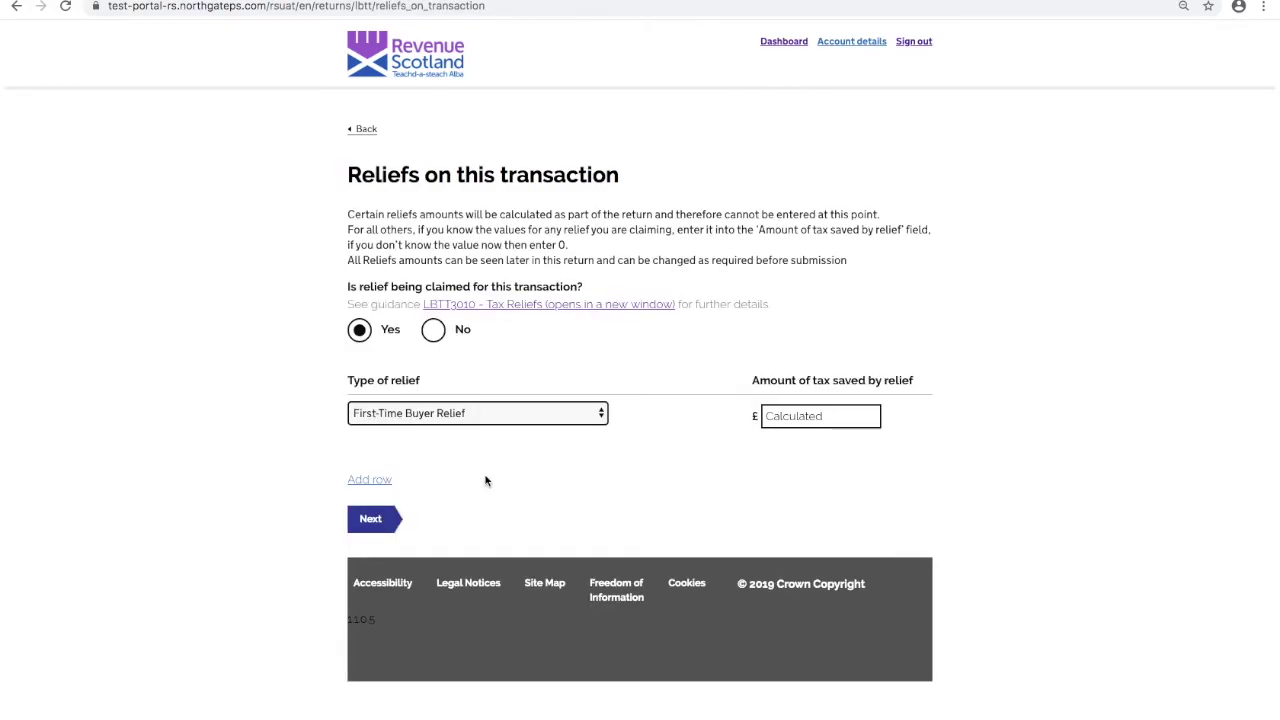
{"action": "left_click", "coordinate": [432, 334]}
{"action": "left_click", "coordinate": [363, 337]}
{"action": "left_click", "coordinate": [444, 419]}
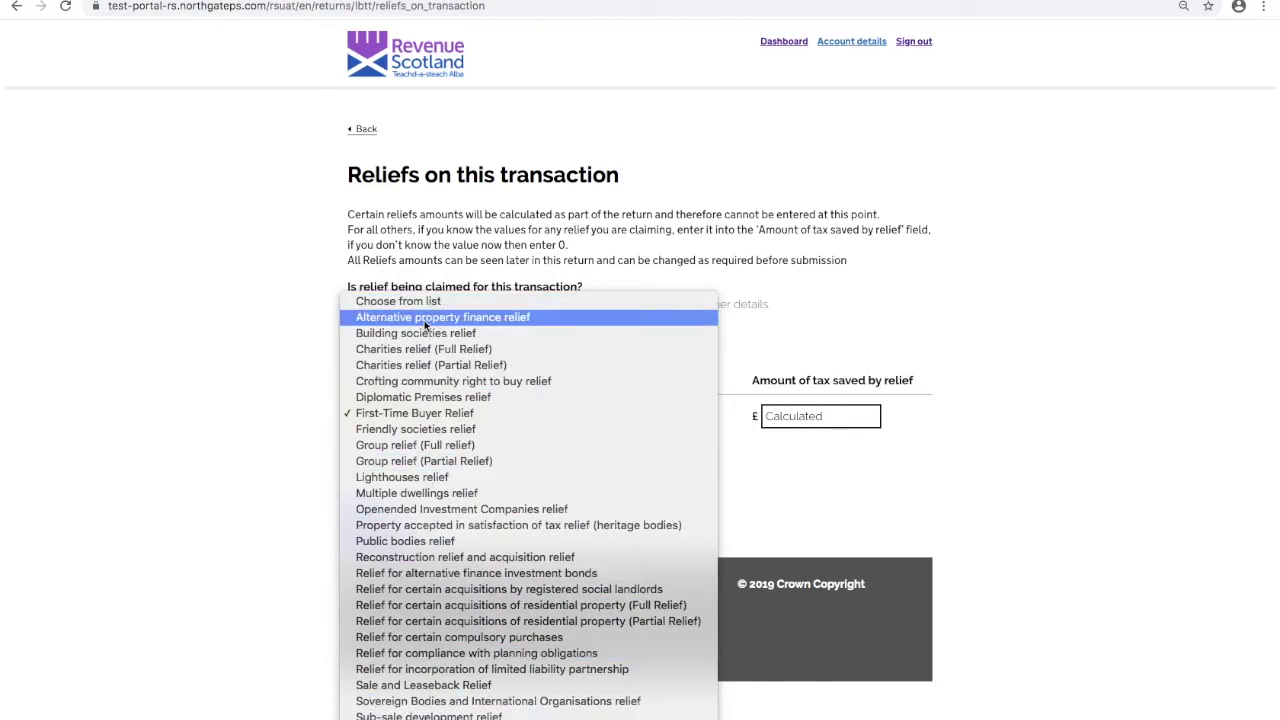
{"action": "left_click", "coordinate": [427, 318]}
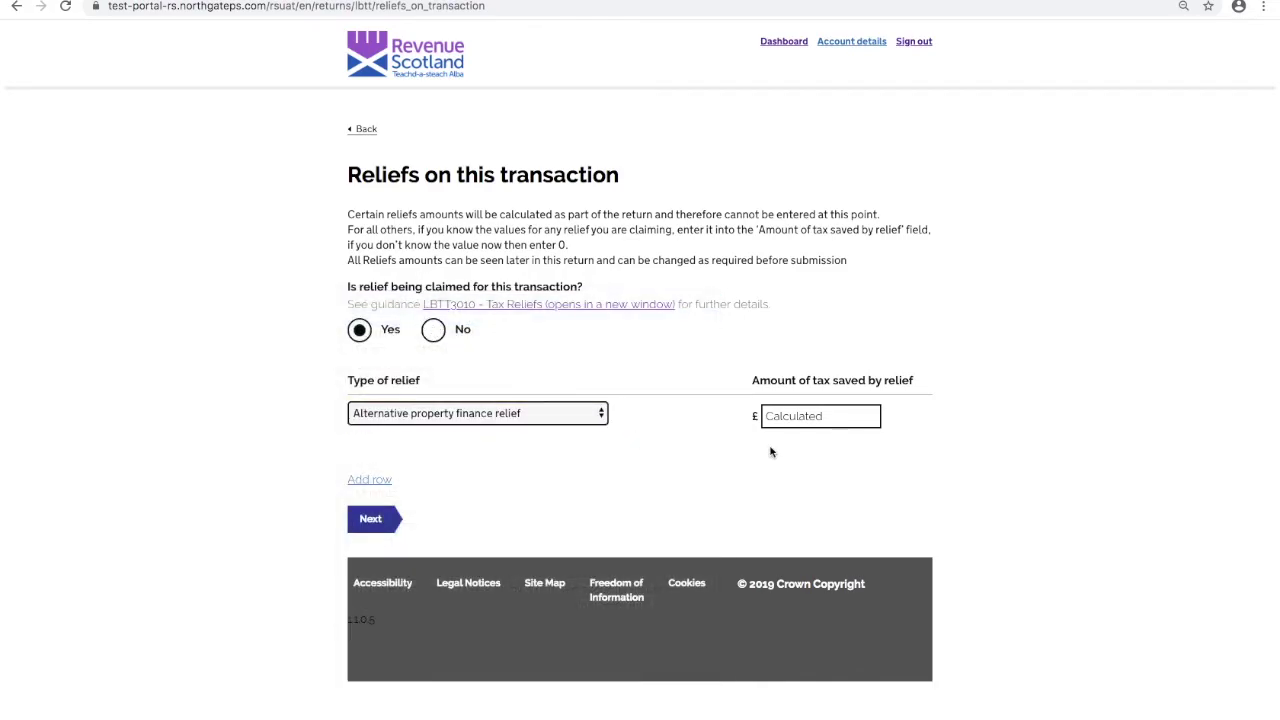
{"action": "left_click", "coordinate": [600, 416]}
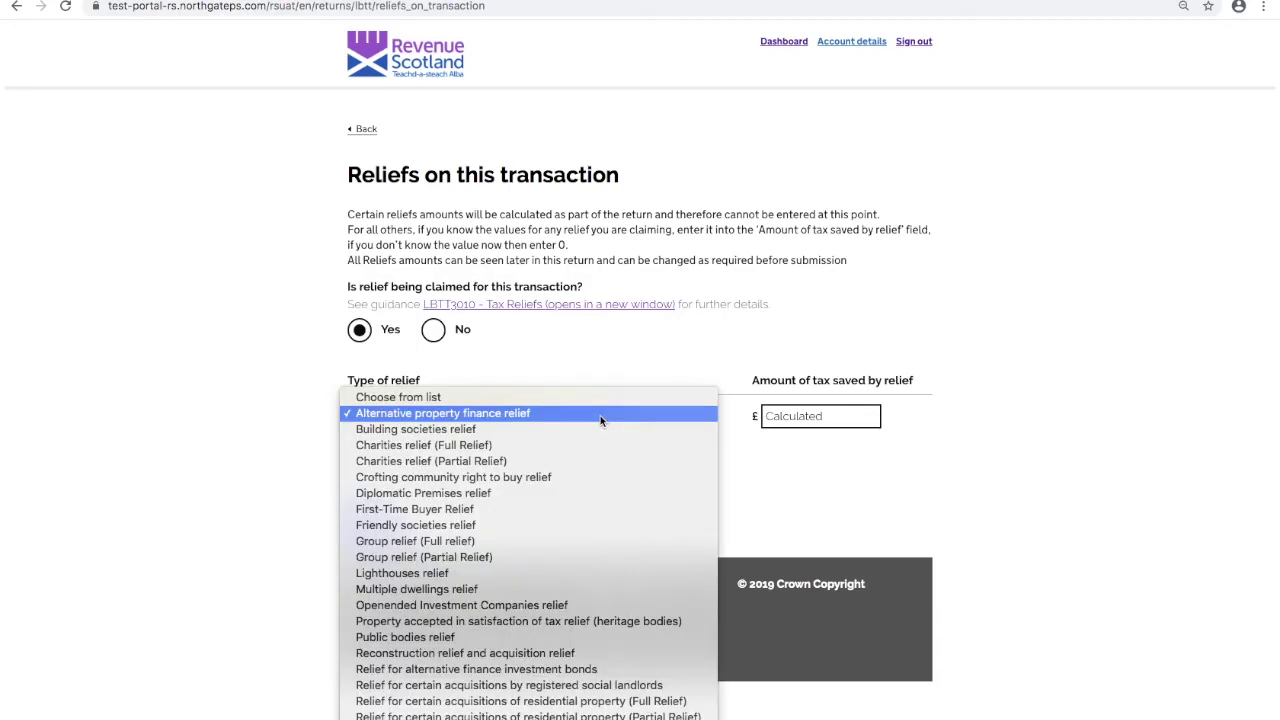
{"action": "left_click", "coordinate": [500, 686]}
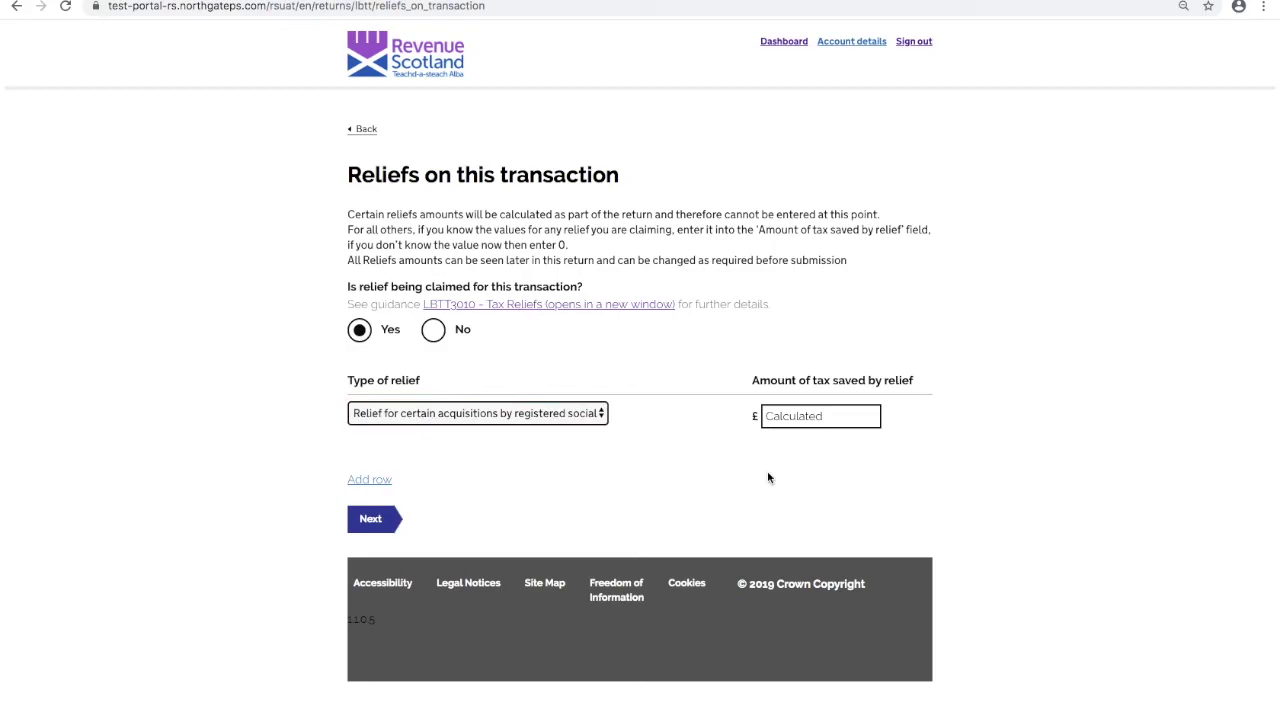
{"action": "left_click", "coordinate": [600, 414]}
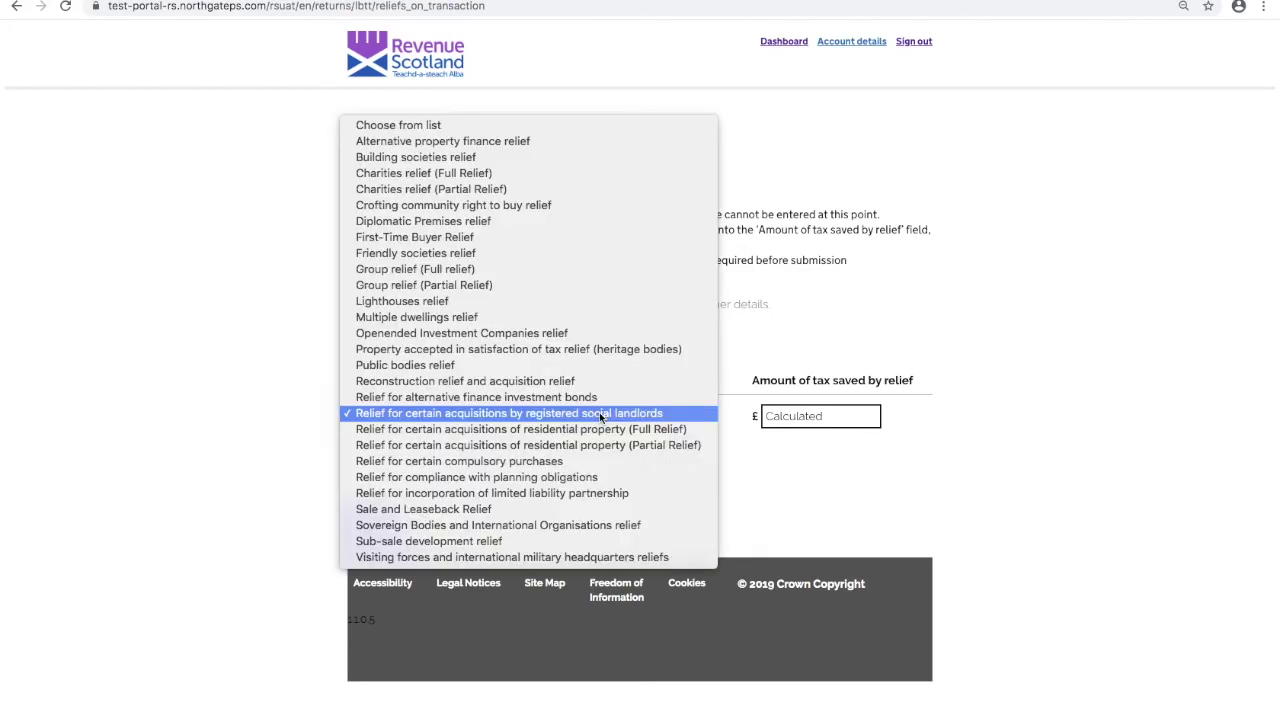
{"action": "left_click", "coordinate": [527, 195]}
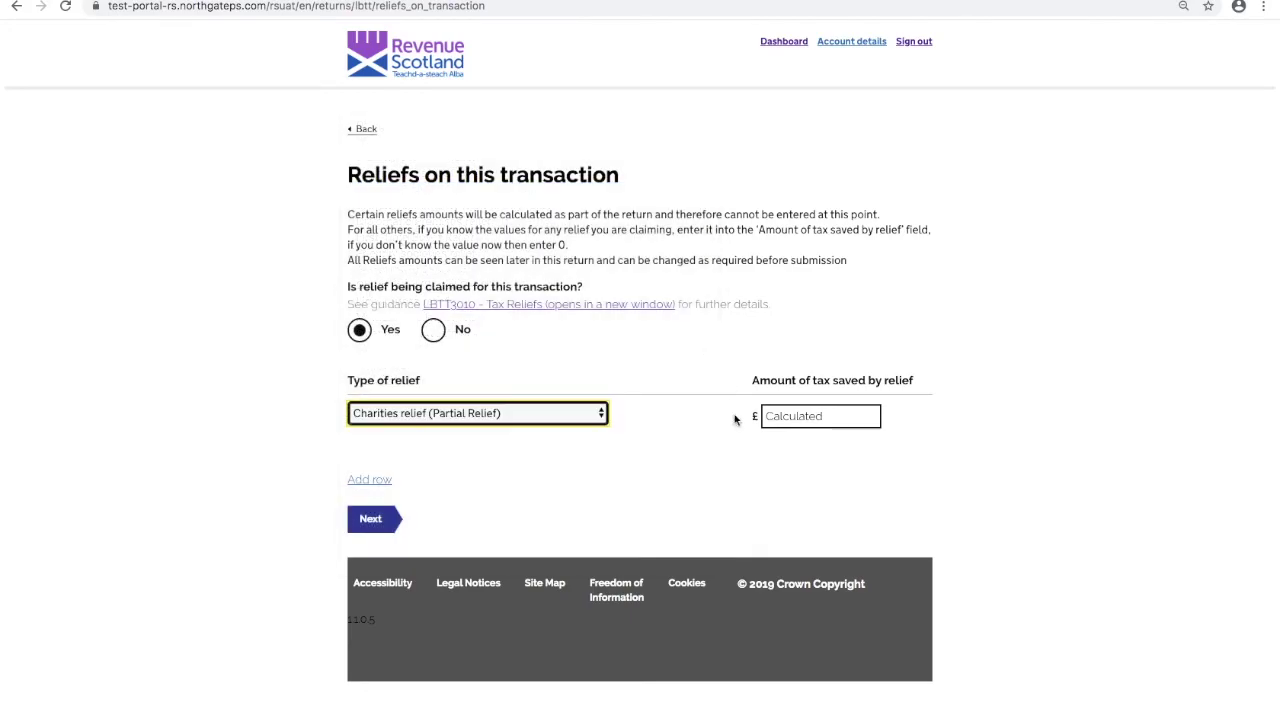
{"action": "left_click", "coordinate": [744, 472]}
{"action": "left_click", "coordinate": [786, 416]}
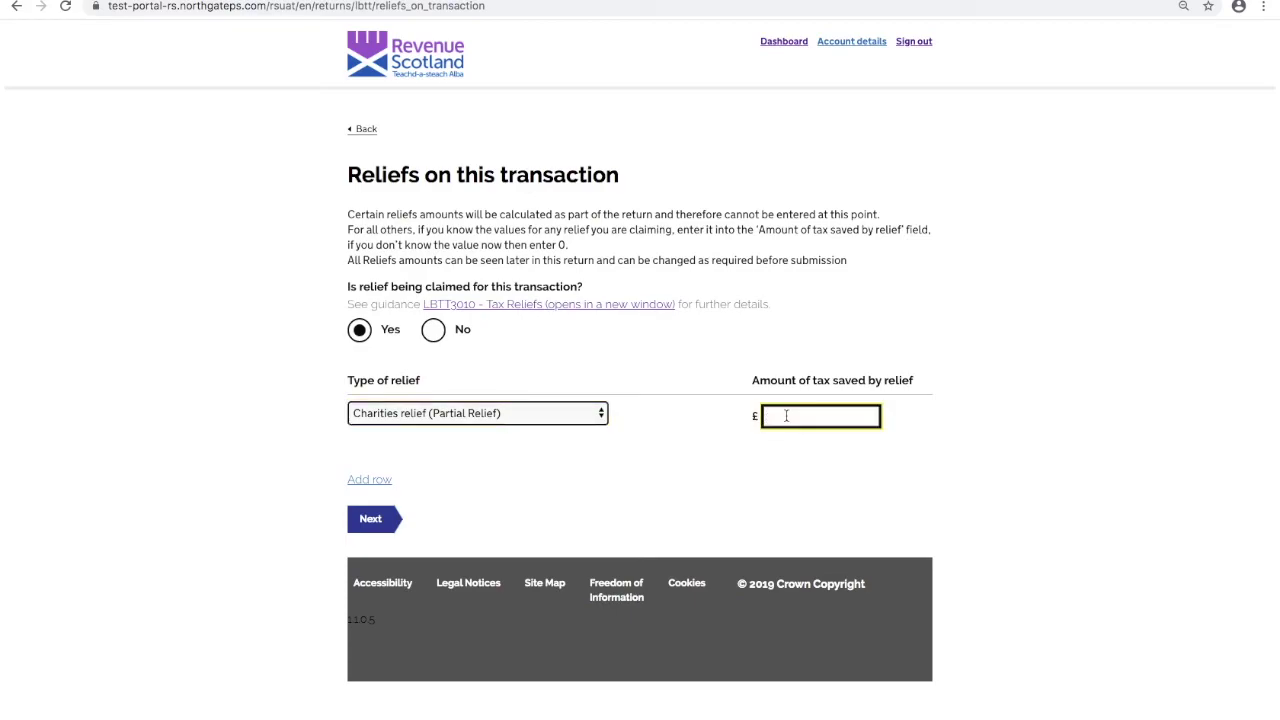
{"action": "type", "text": "50"}
{"action": "left_click", "coordinate": [598, 413]}
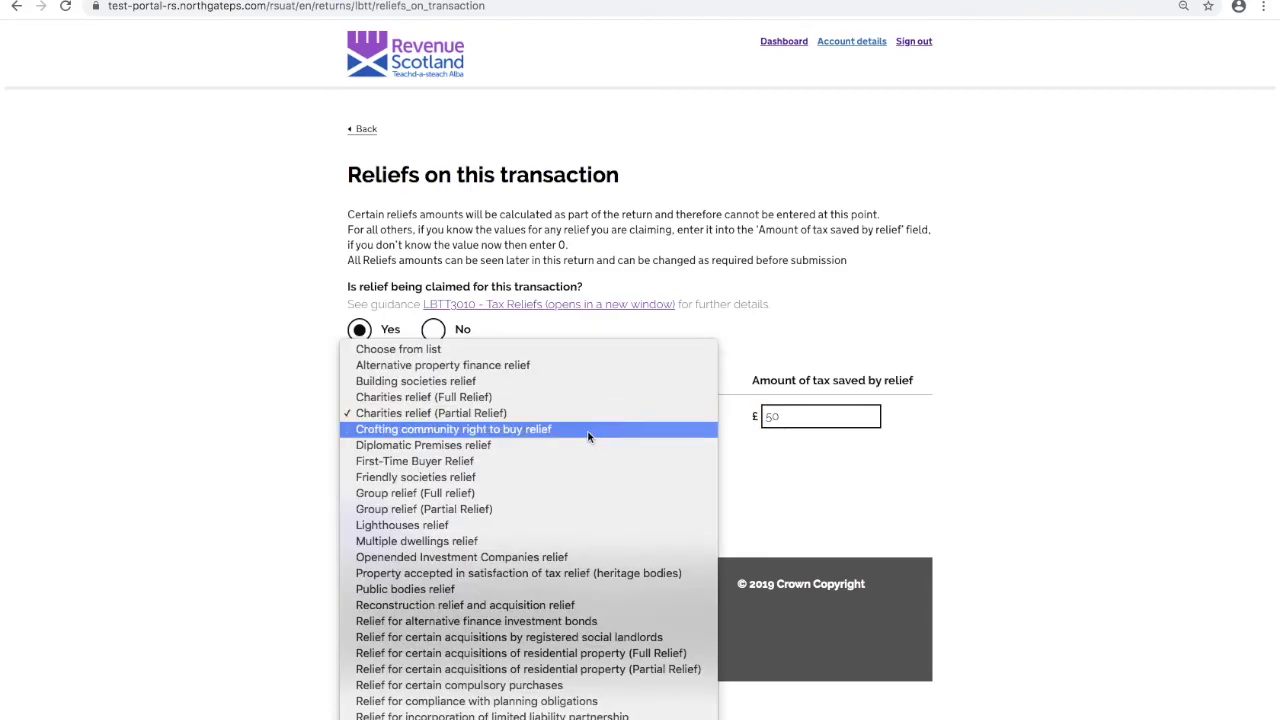
{"action": "left_click", "coordinate": [555, 509]}
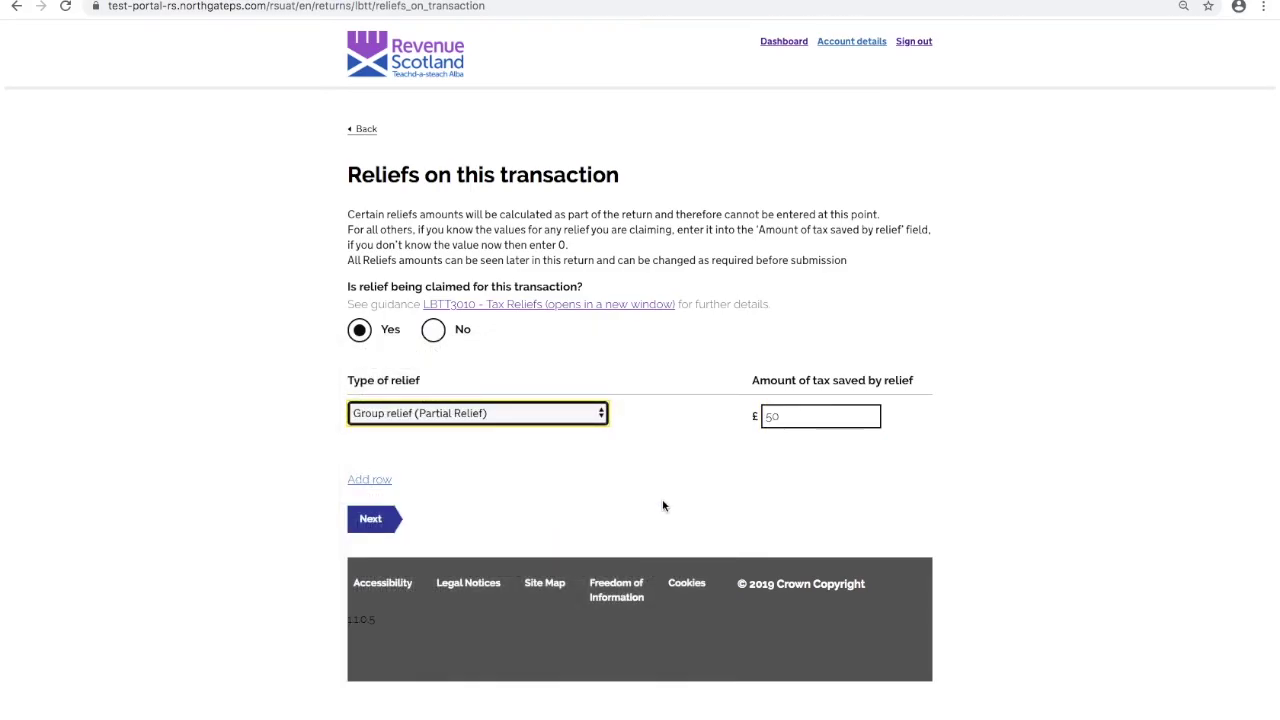
{"action": "left_click", "coordinate": [790, 417]}
{"action": "key", "text": "BackSpace"}
{"action": "key", "text": "BackSpace"}
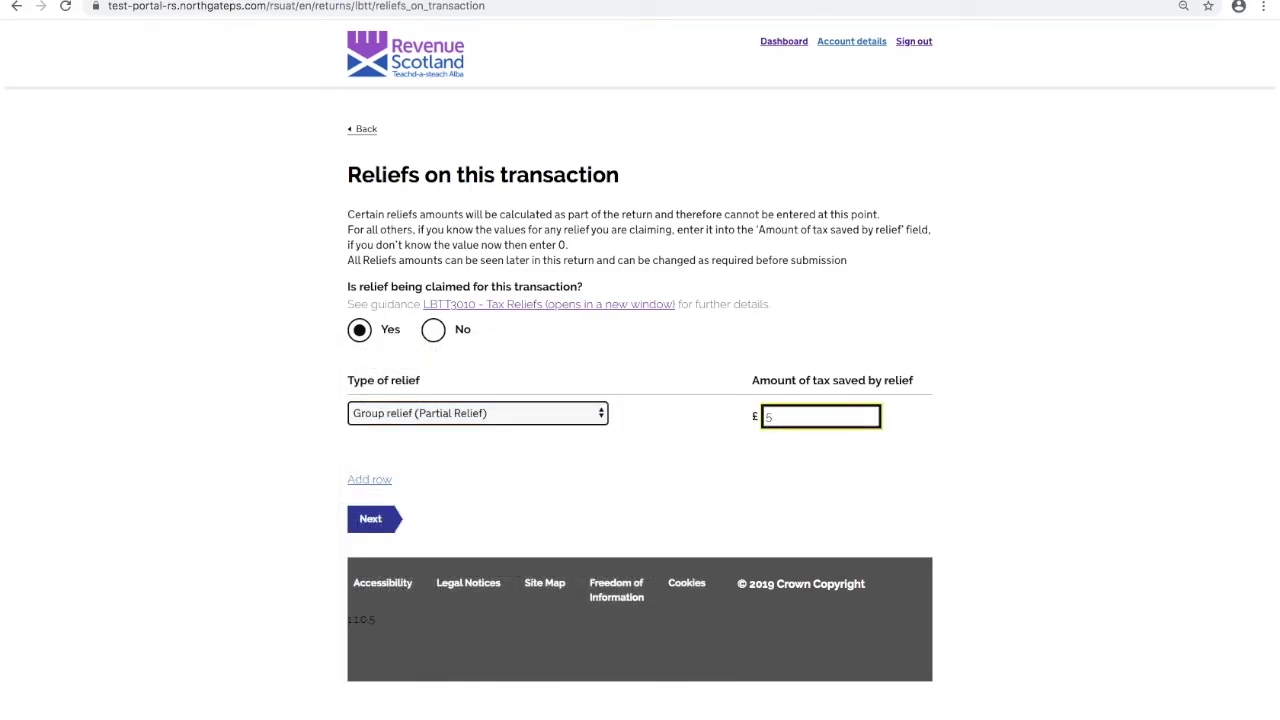
{"action": "type", "text": "0"}
{"action": "left_click", "coordinate": [604, 420]}
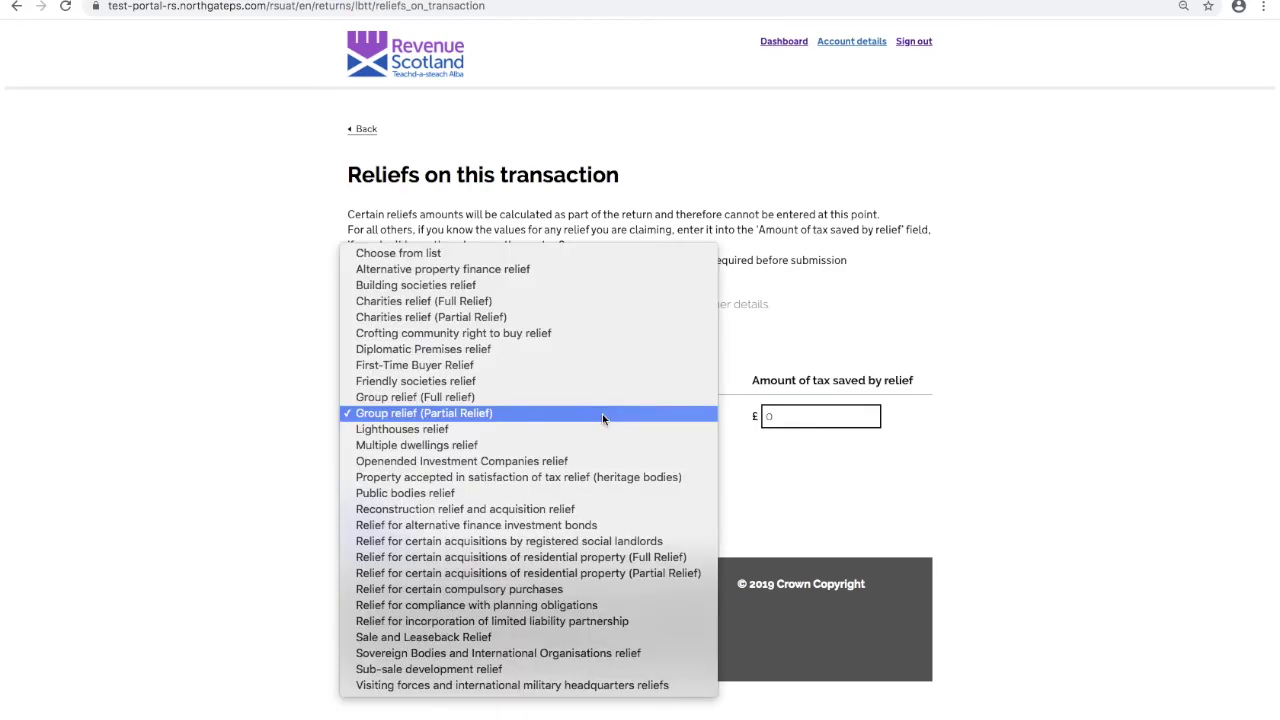
{"action": "left_click", "coordinate": [598, 366]}
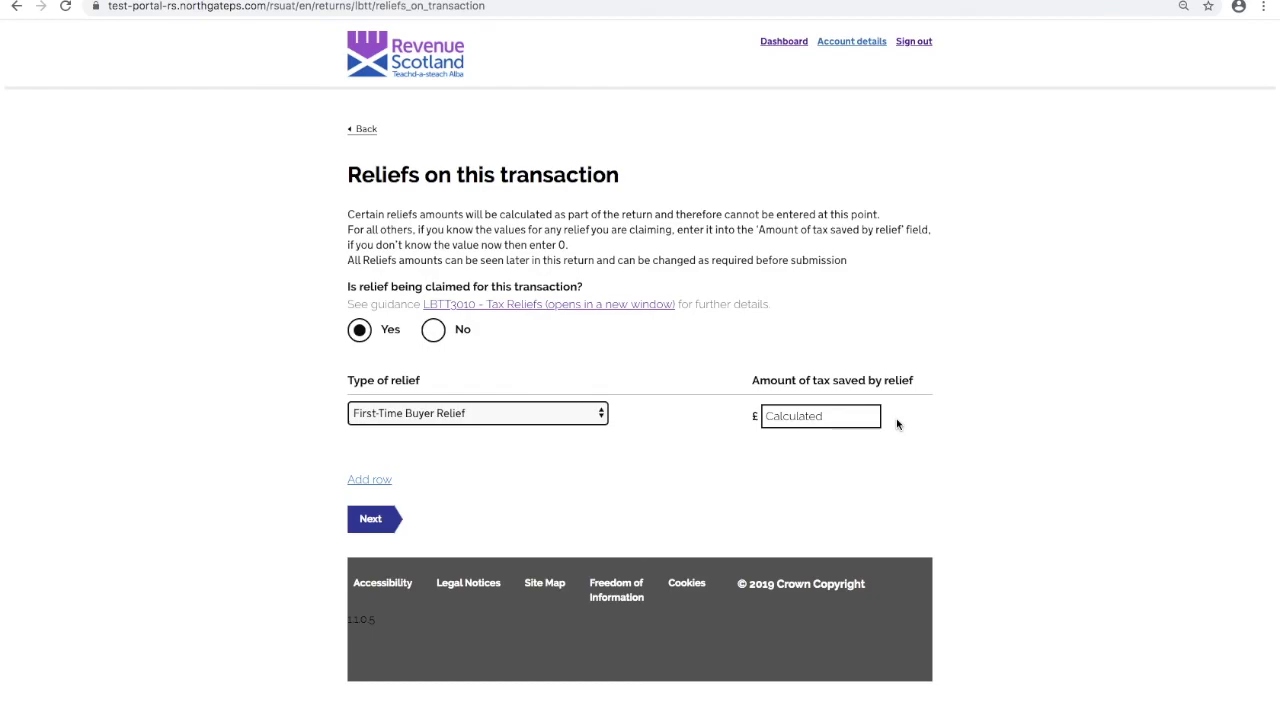
- Accept the reliefs, confirm no future events and keep the total consideration to reach the summary
{"action": "left_click", "coordinate": [369, 522]}
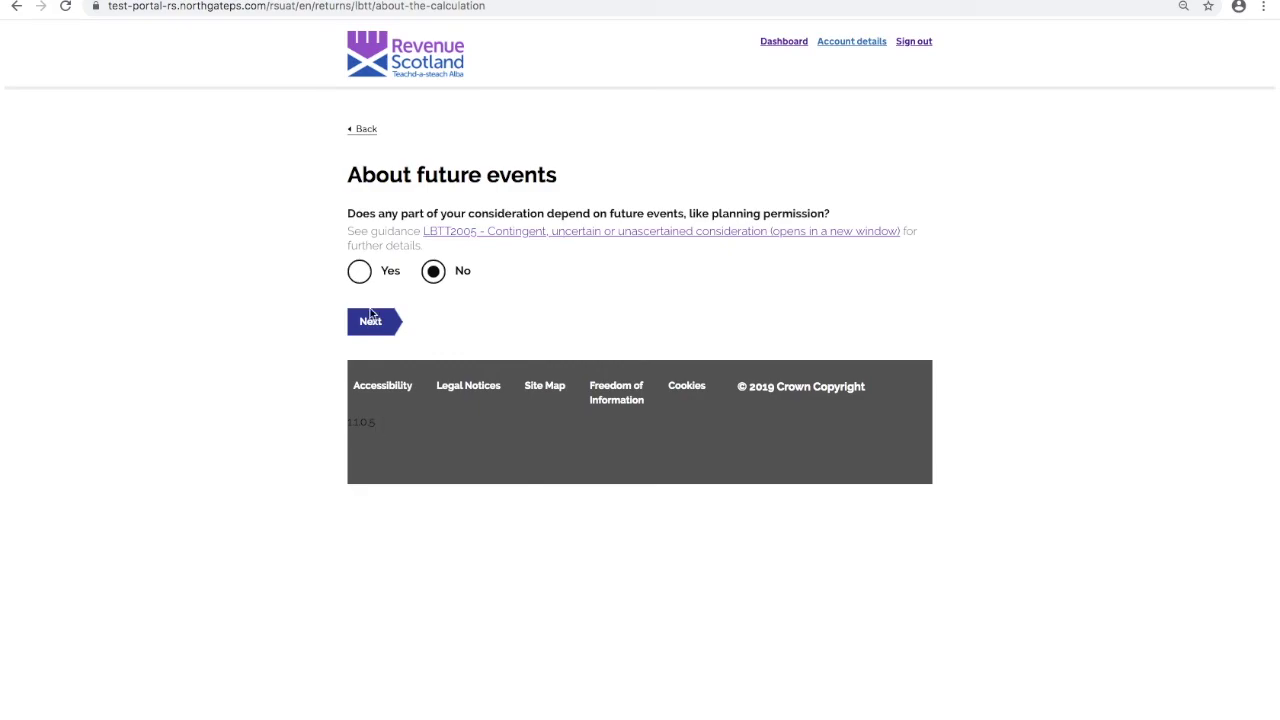
{"action": "left_click", "coordinate": [369, 321]}
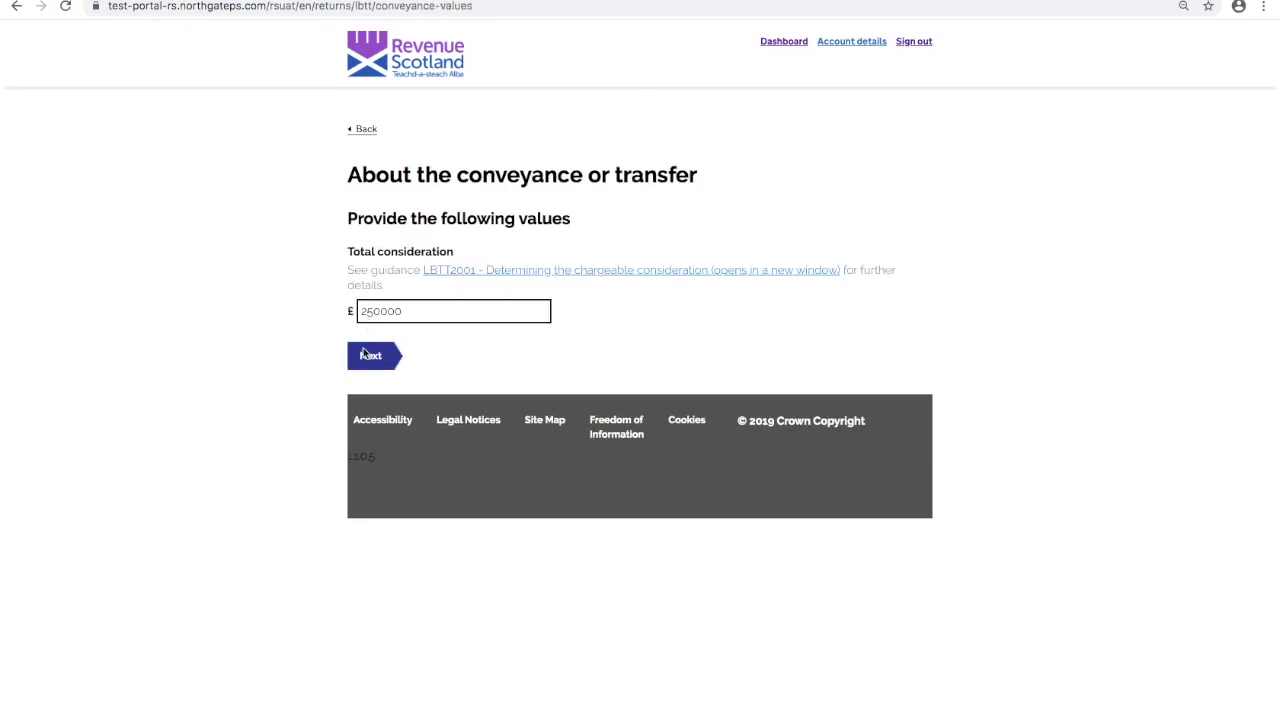
{"action": "left_click", "coordinate": [364, 360]}
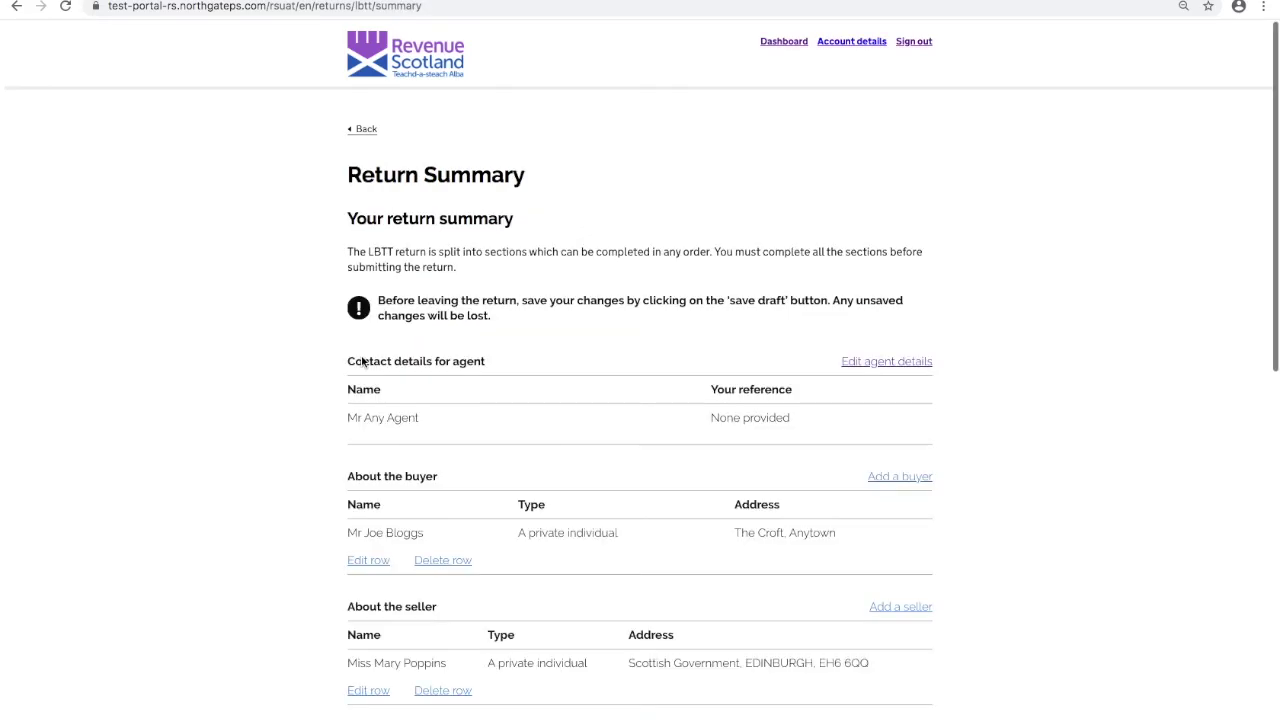
- Save the revised return (£600 relief, £1500.00 tax payable) as a draft and return to the dashboard
{"action": "scroll", "coordinate": [204, 446], "scroll_direction": "down", "scroll_amount": 2}
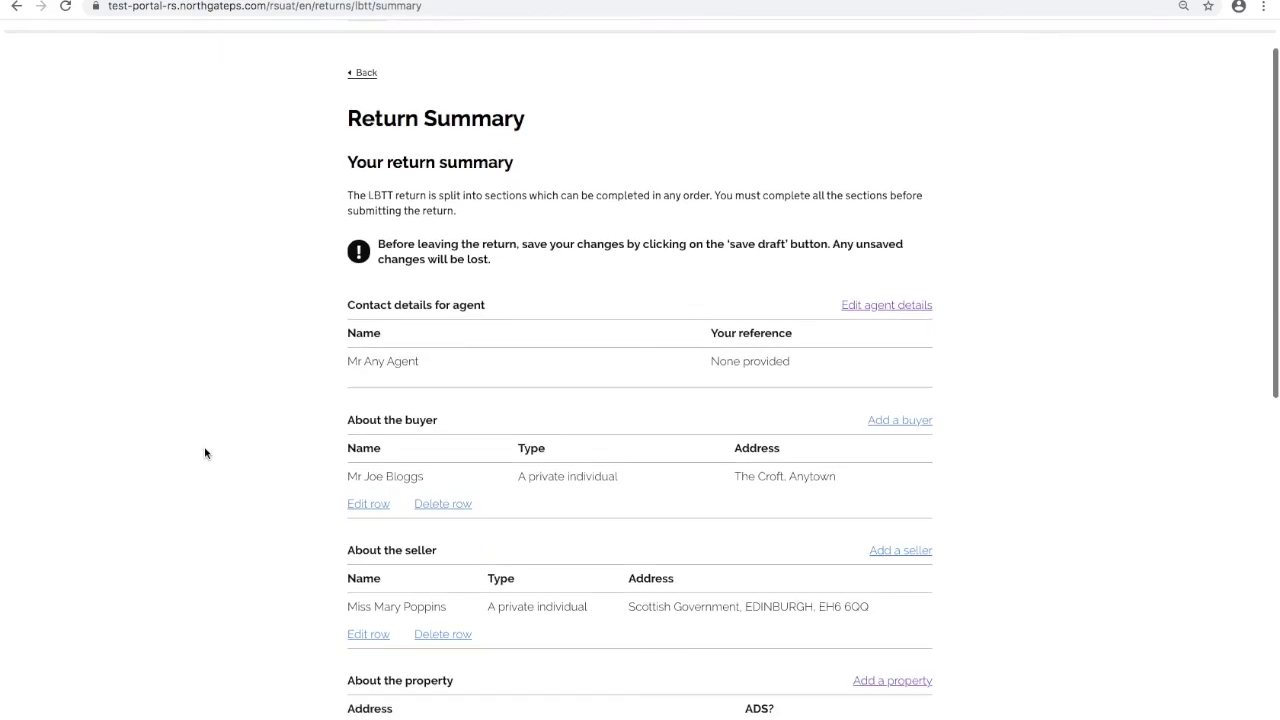
{"action": "scroll", "coordinate": [204, 453], "scroll_direction": "down", "scroll_amount": 10}
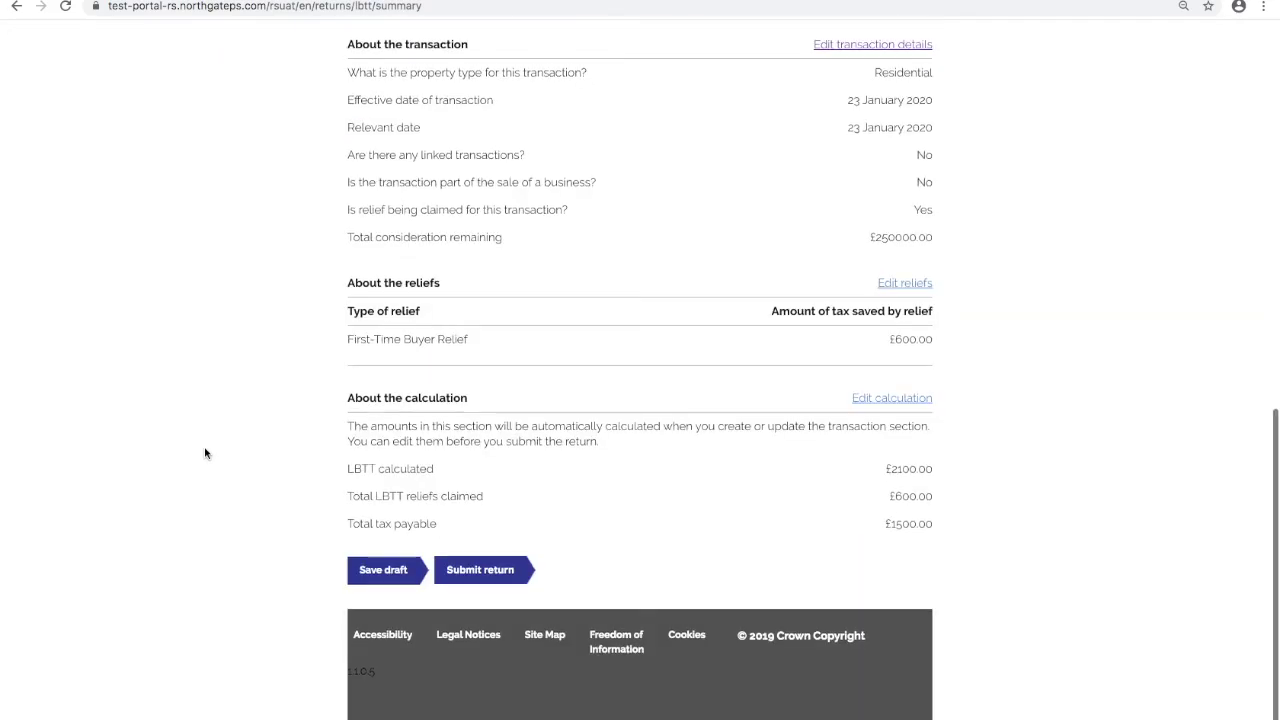
{"action": "left_click", "coordinate": [380, 582]}
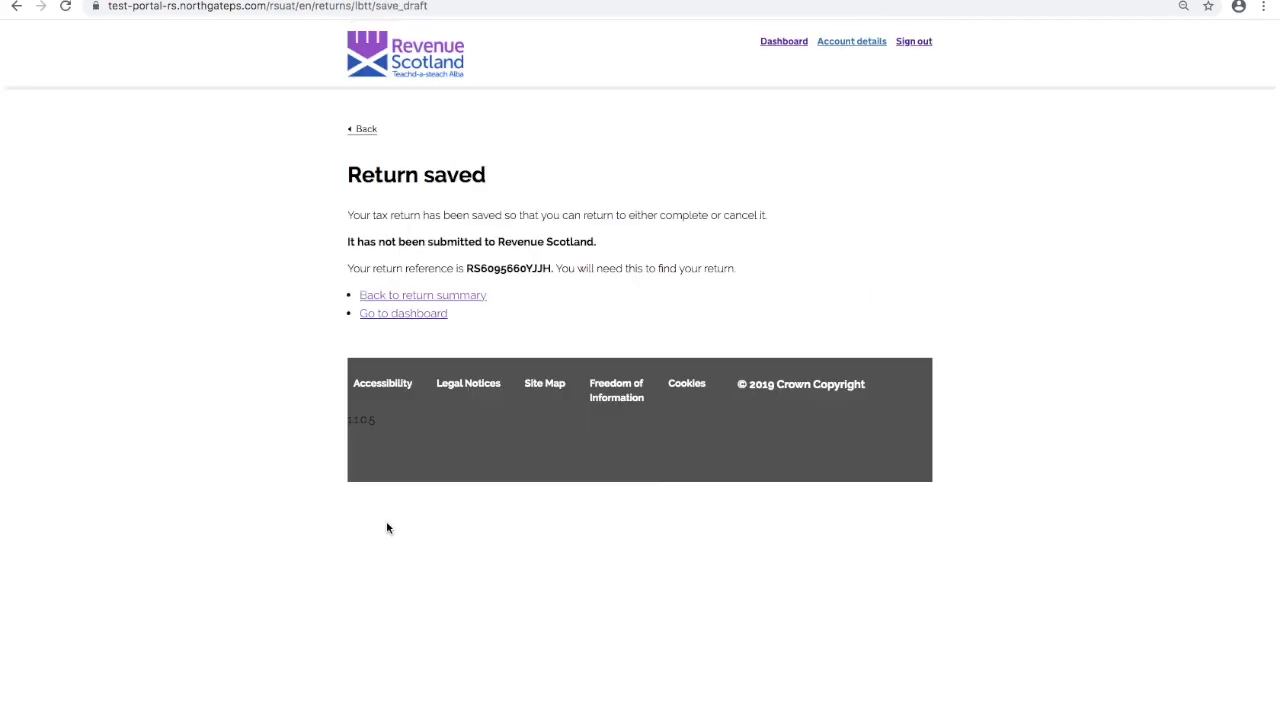
{"action": "left_click", "coordinate": [417, 316]}
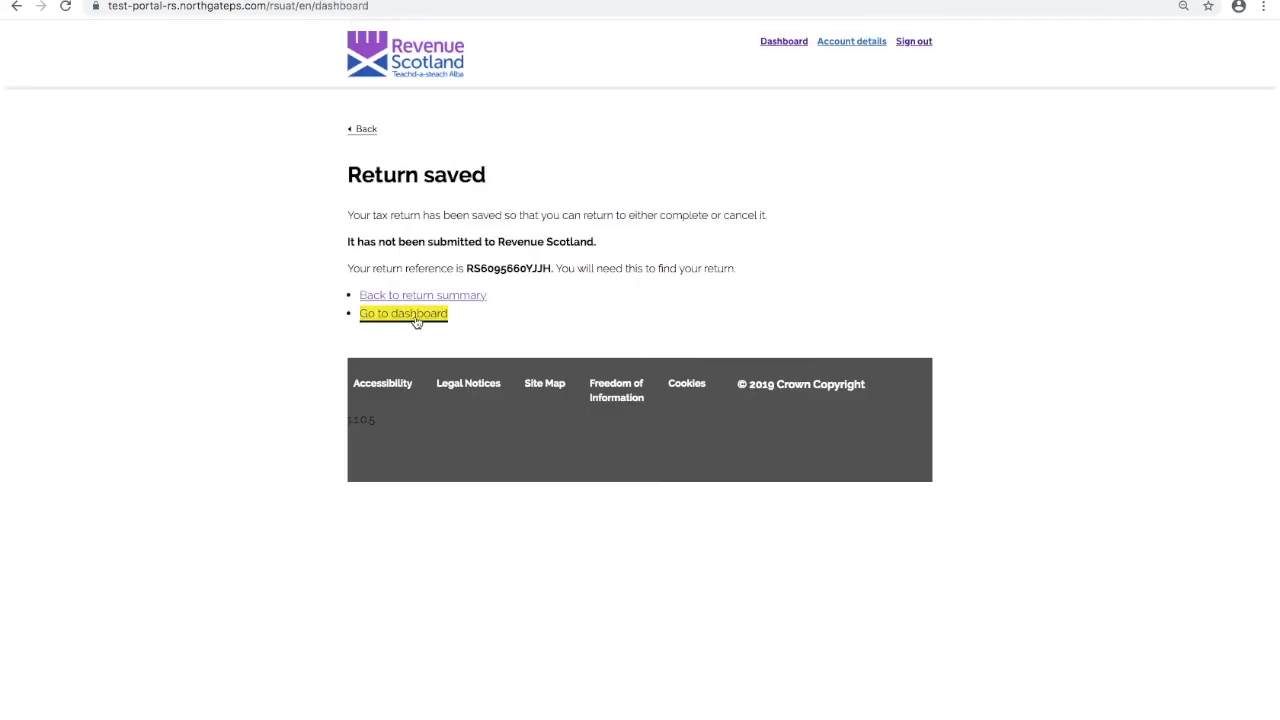